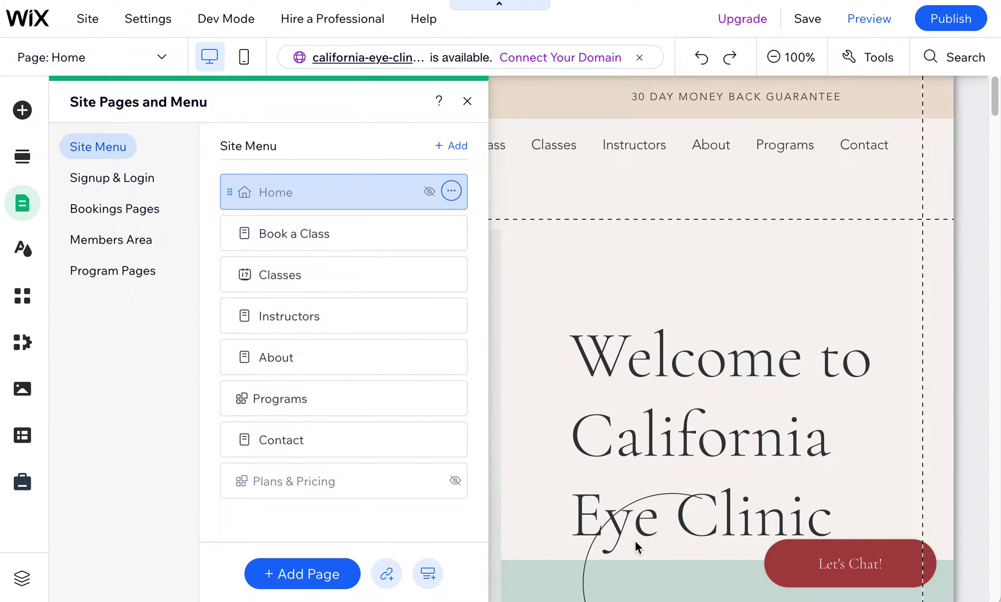
Step: Inspect the Home page's site header, Welcome section and header navigation menu
left_click(467, 101)
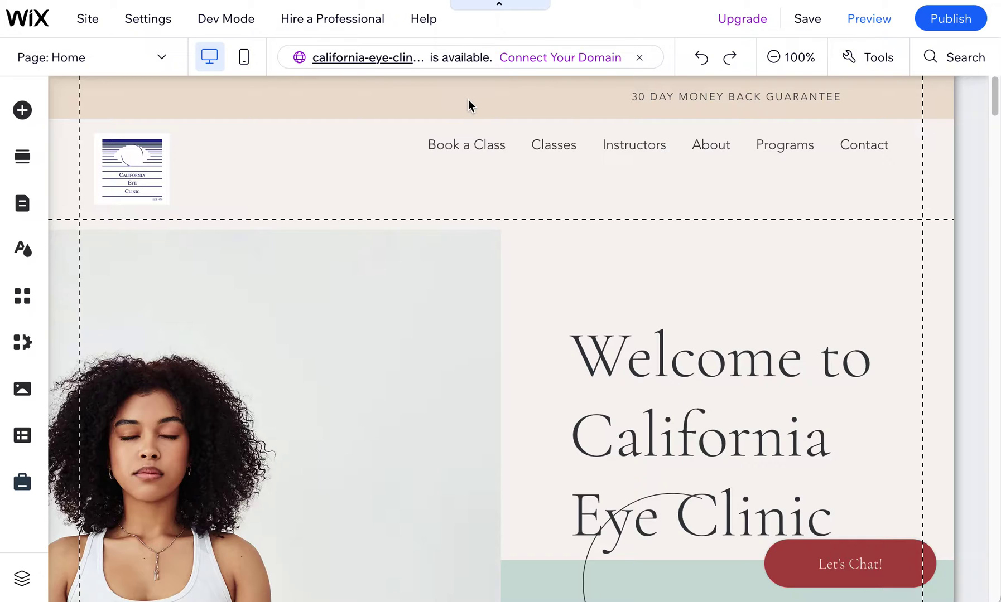
left_click(450, 104)
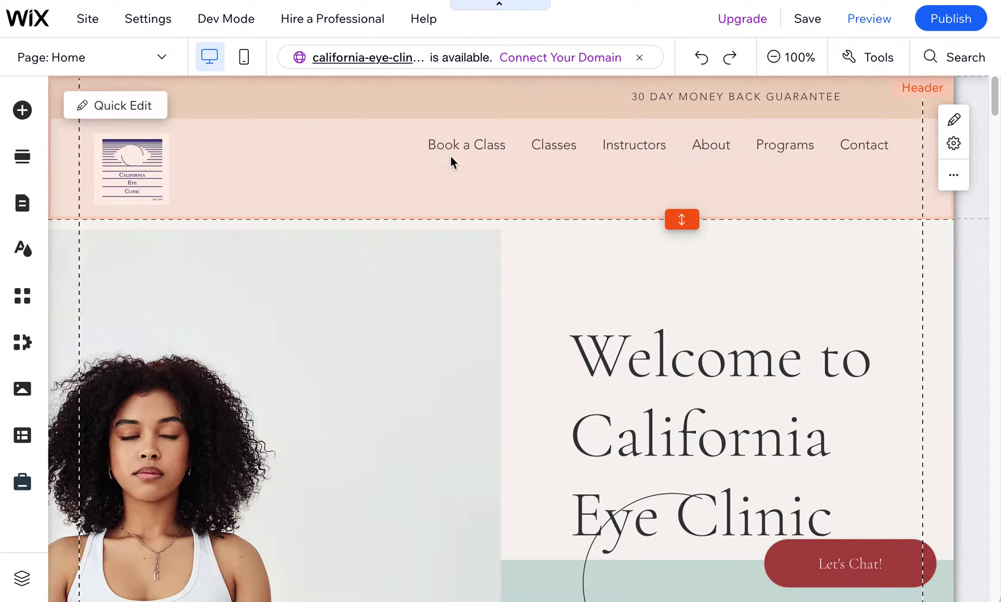
left_click(716, 360)
left_click(471, 144)
left_click(528, 145)
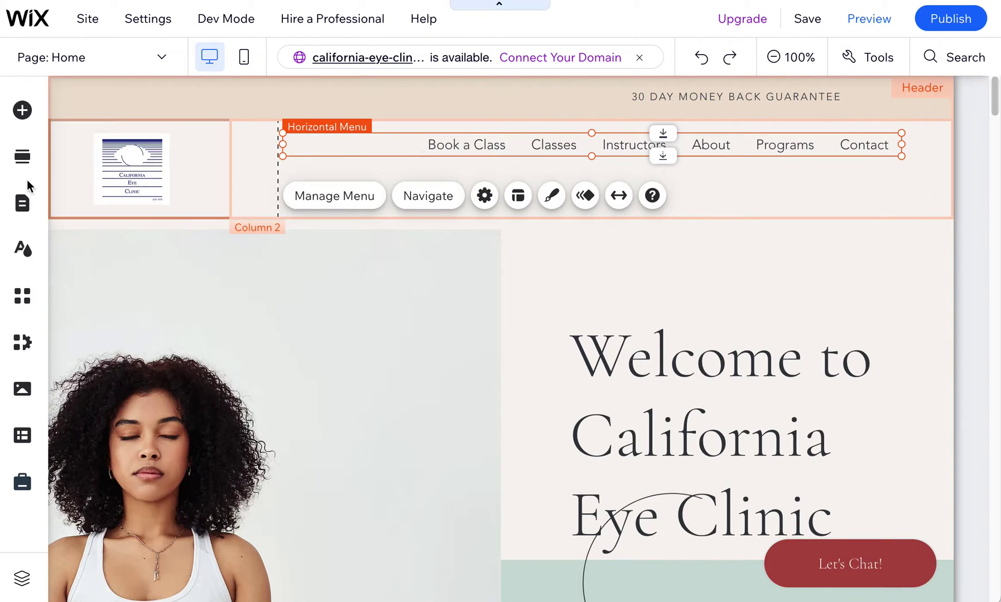
Step: Delete the Bookings app and its pages from Pages & Menu
left_click(13, 207)
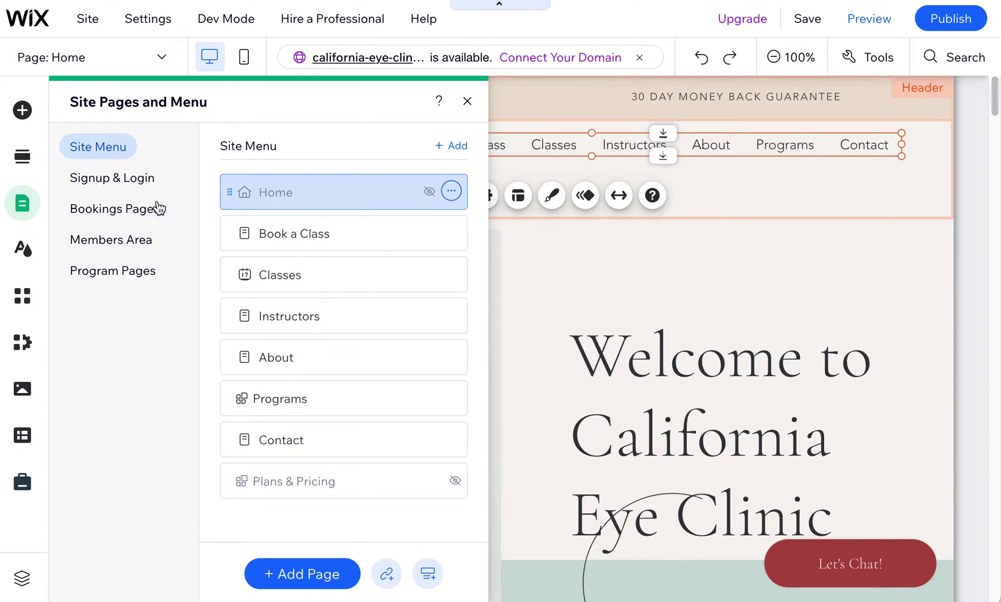
left_click(132, 210)
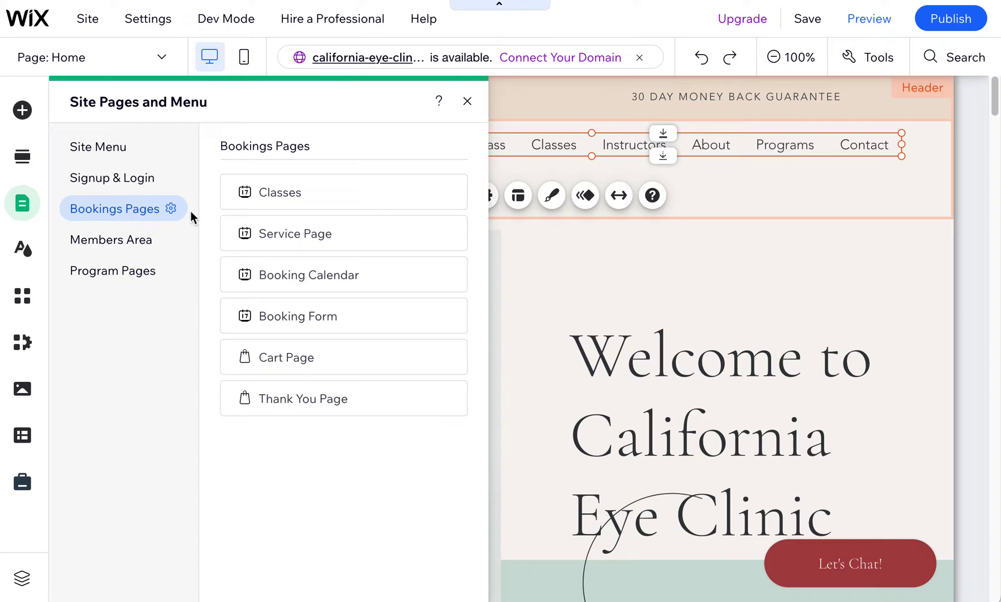
left_click(16, 211)
left_click(16, 211)
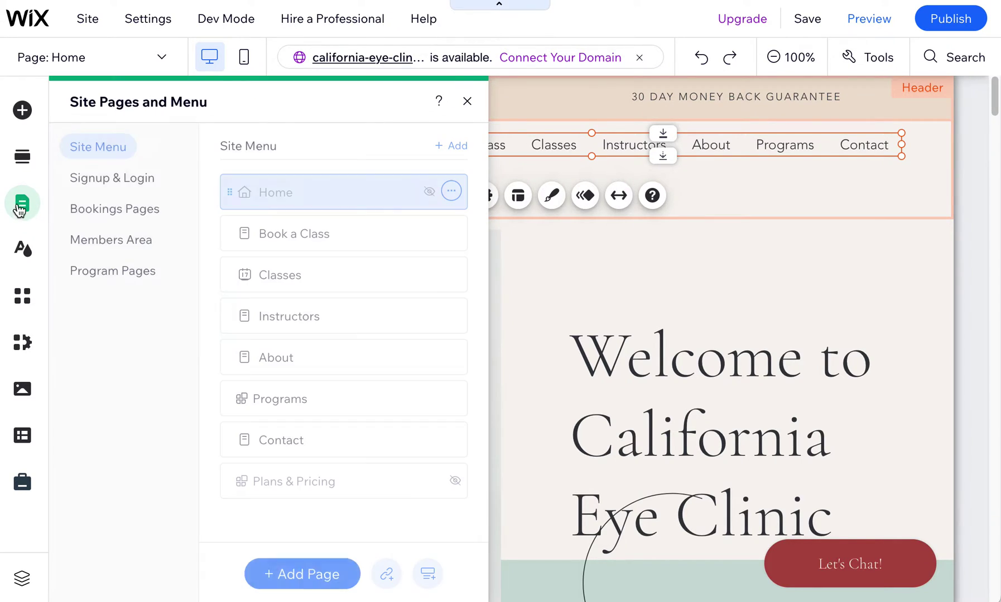
left_click(170, 209)
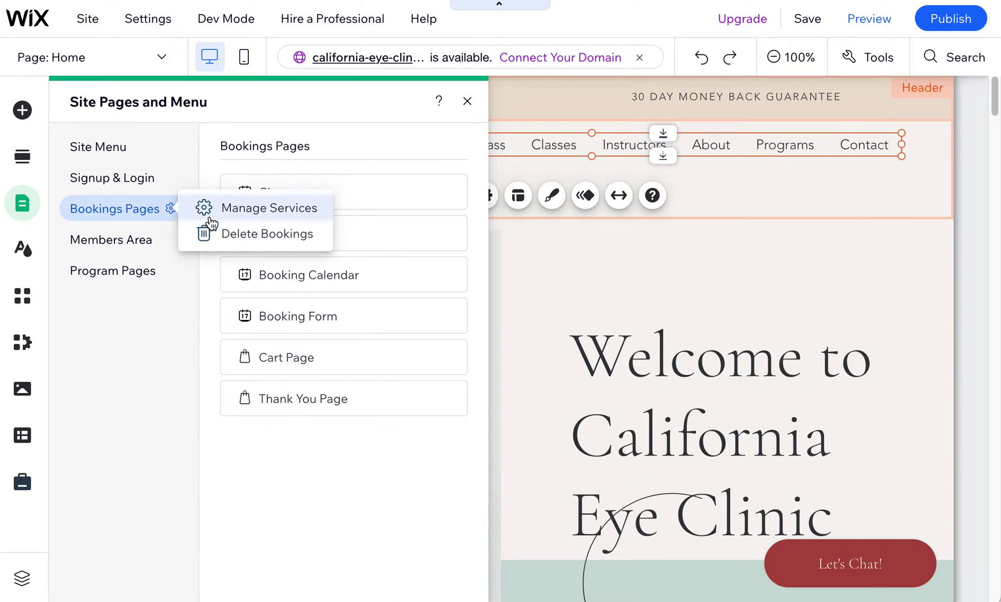
left_click(250, 233)
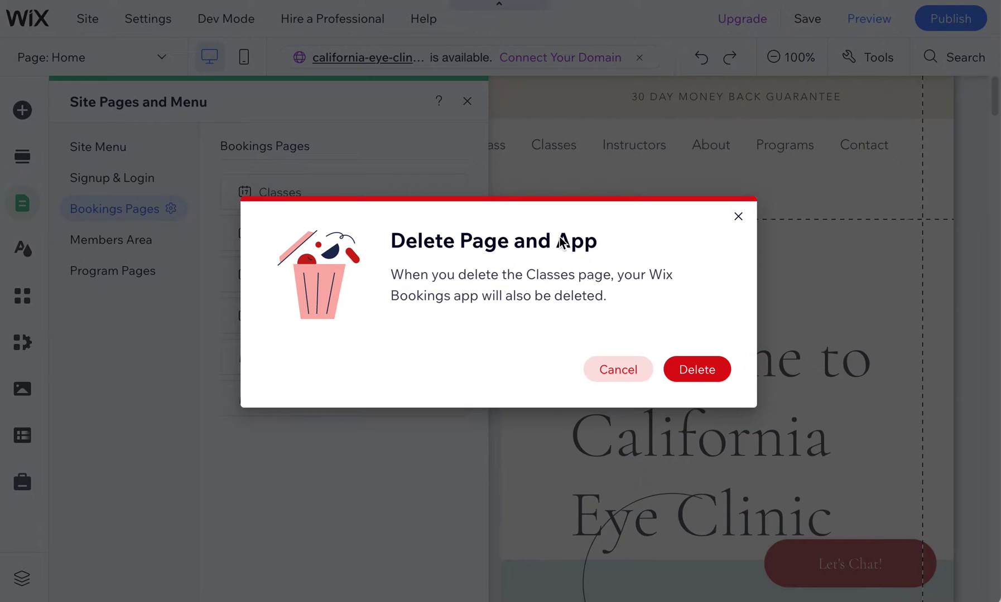
left_click(713, 372)
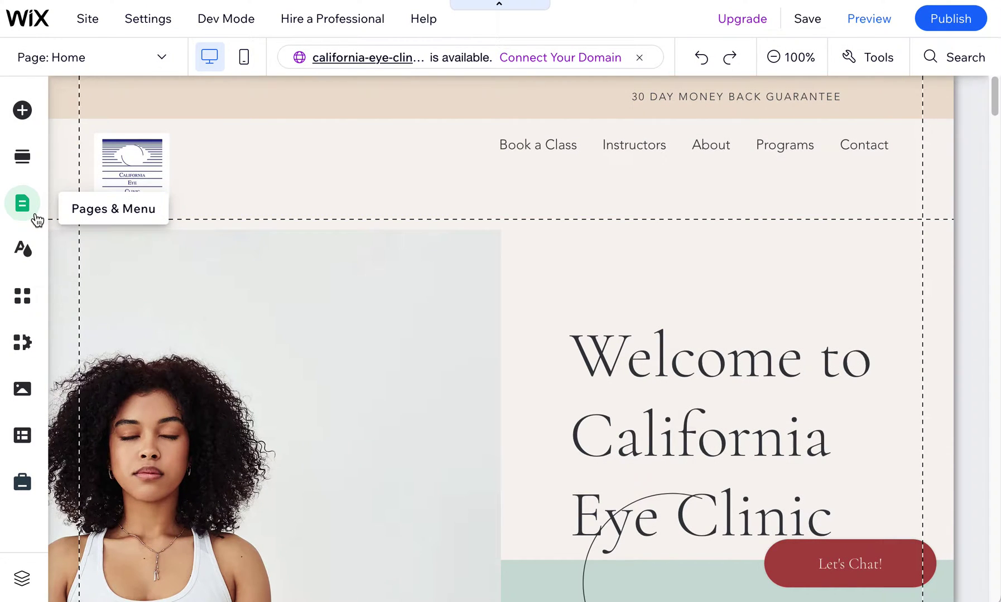
Step: Delete the Members Area from the site pages list
left_click(22, 204)
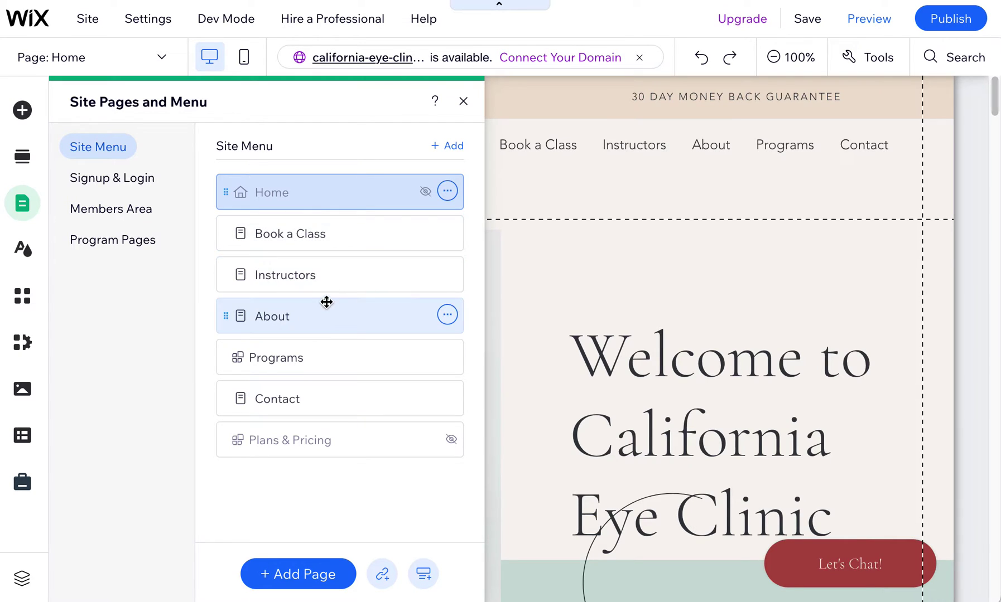
left_click(122, 210)
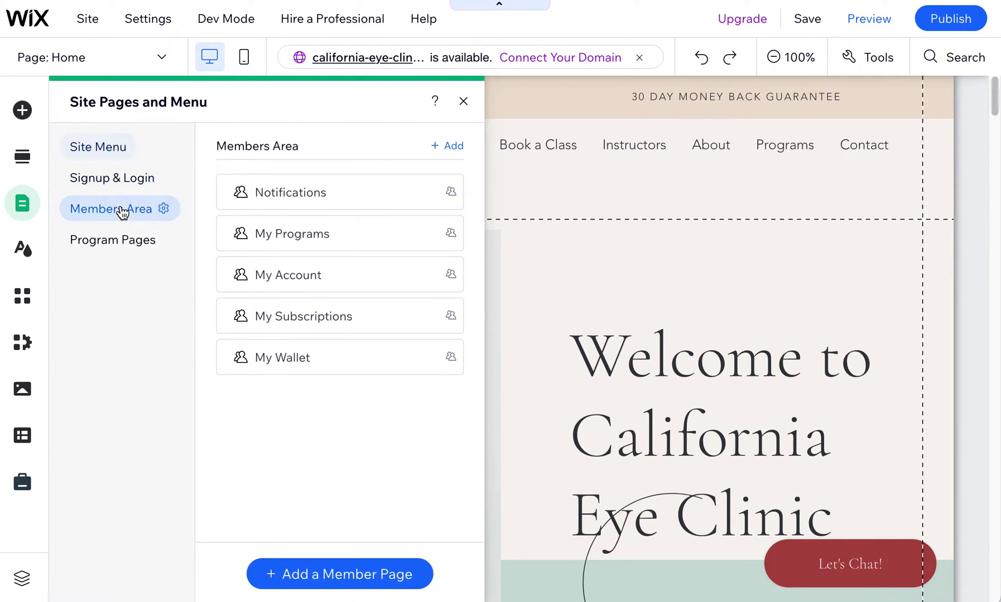
left_click(164, 210)
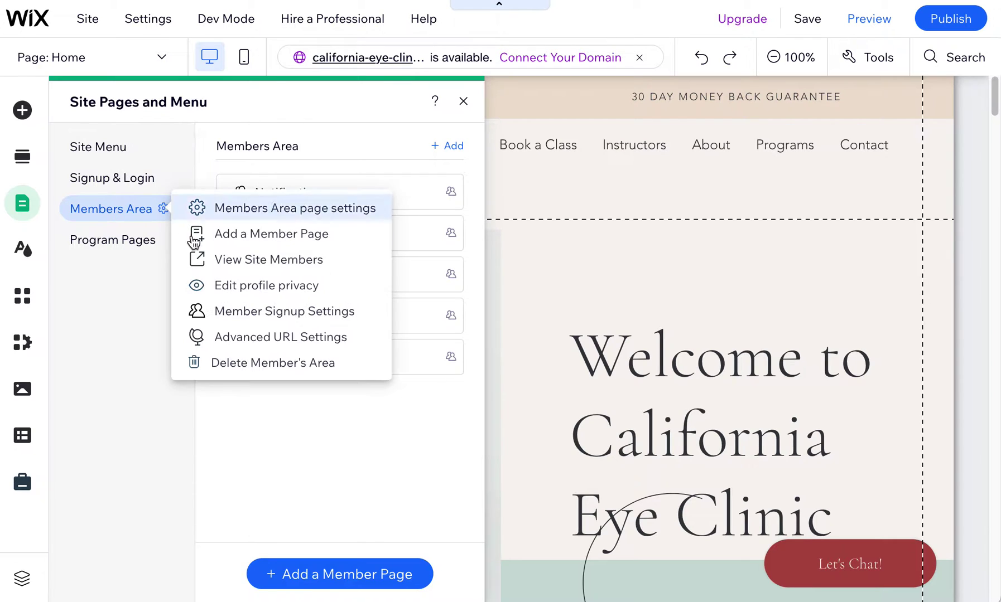
left_click(264, 363)
left_click(674, 385)
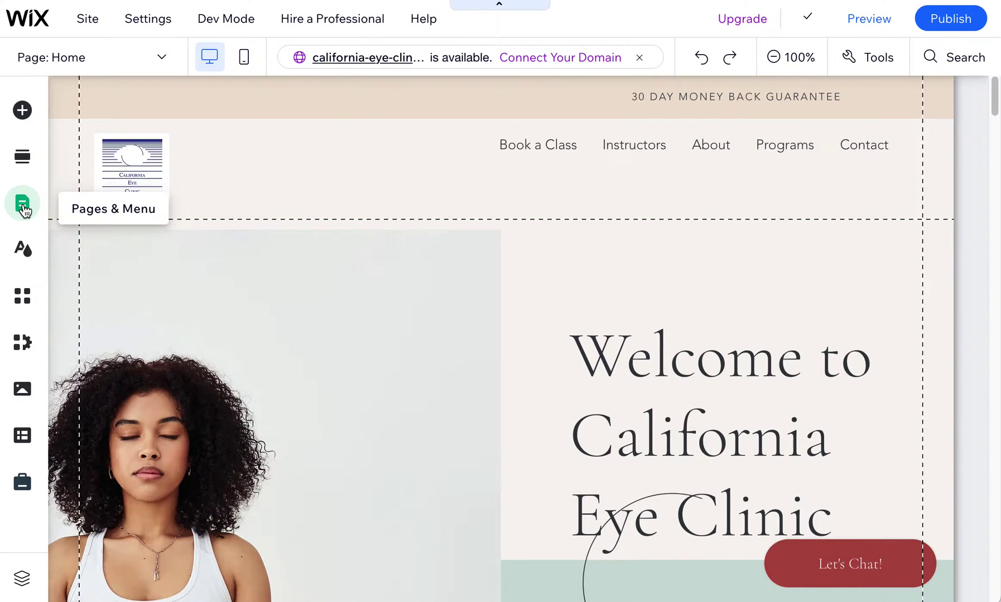
Step: Uninstall the Online Programs app and its Program pages
left_click(24, 206)
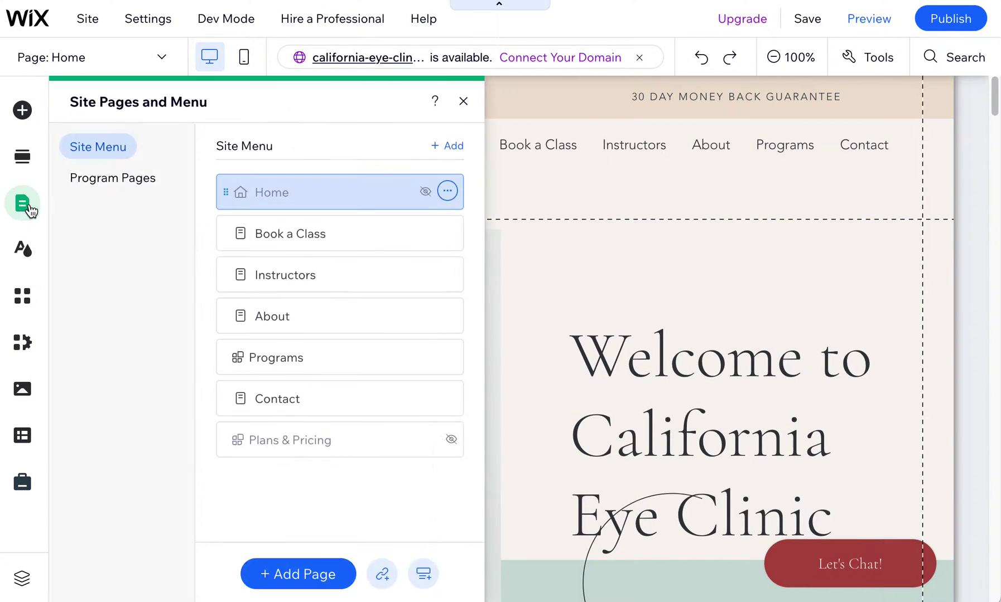
left_click(128, 187)
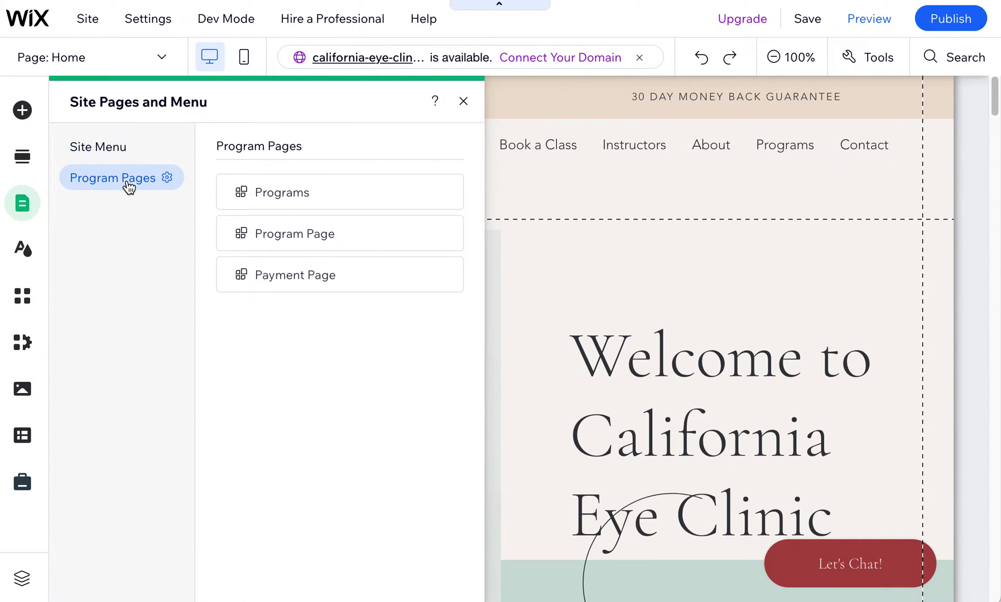
left_click(168, 179)
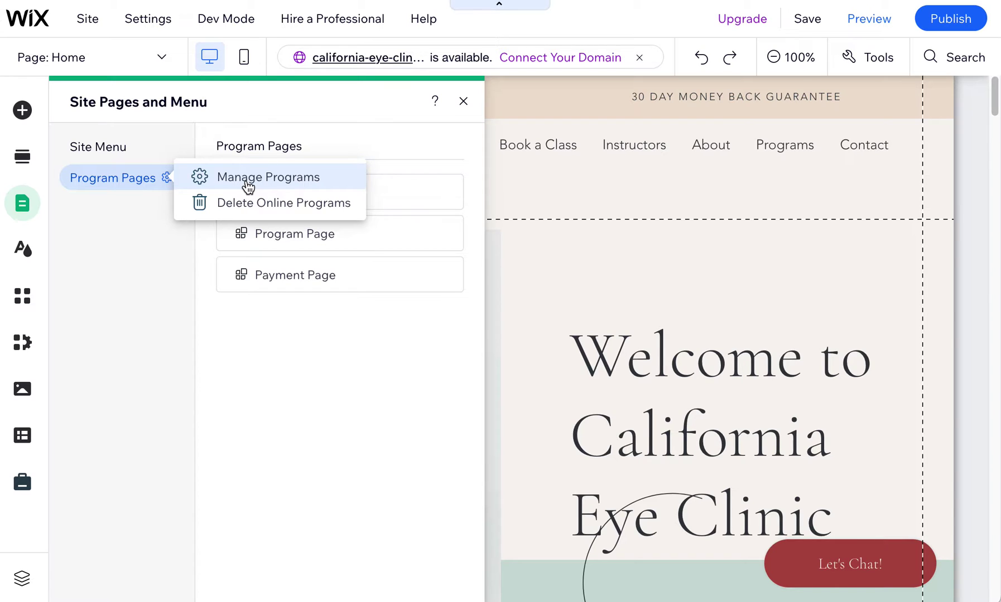
left_click(253, 213)
left_click(685, 371)
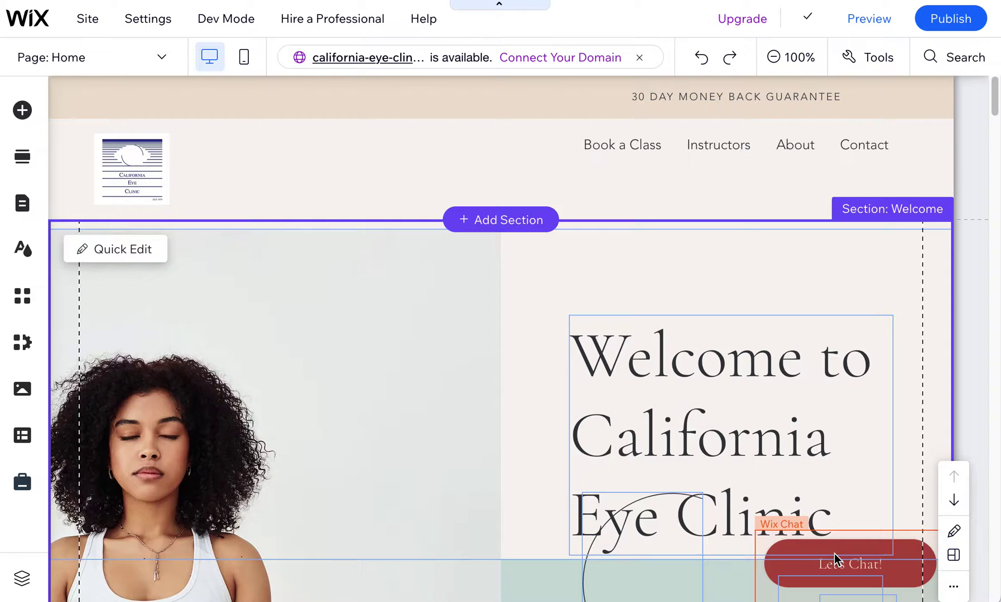
Step: Review the Let's Chat widget's display, design and text settings, then delete the widget
left_click(840, 561)
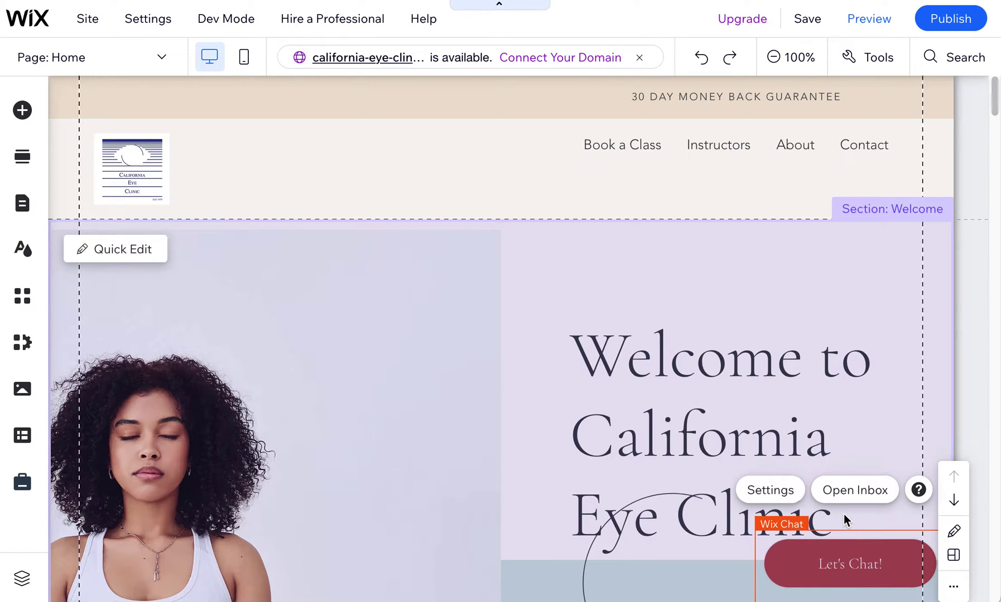
left_click(779, 497)
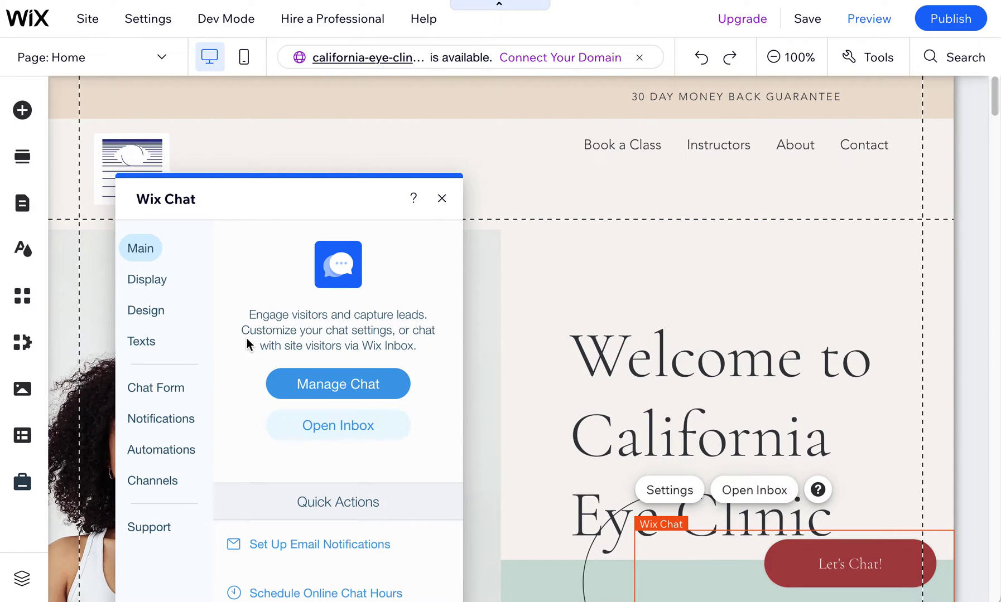
left_click(149, 285)
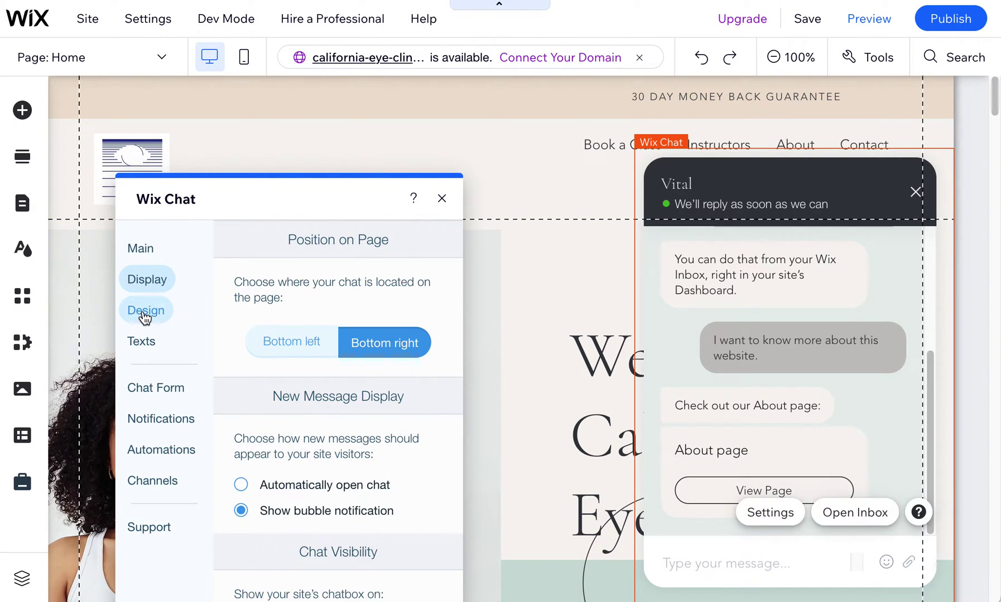
left_click(143, 313)
left_click(146, 279)
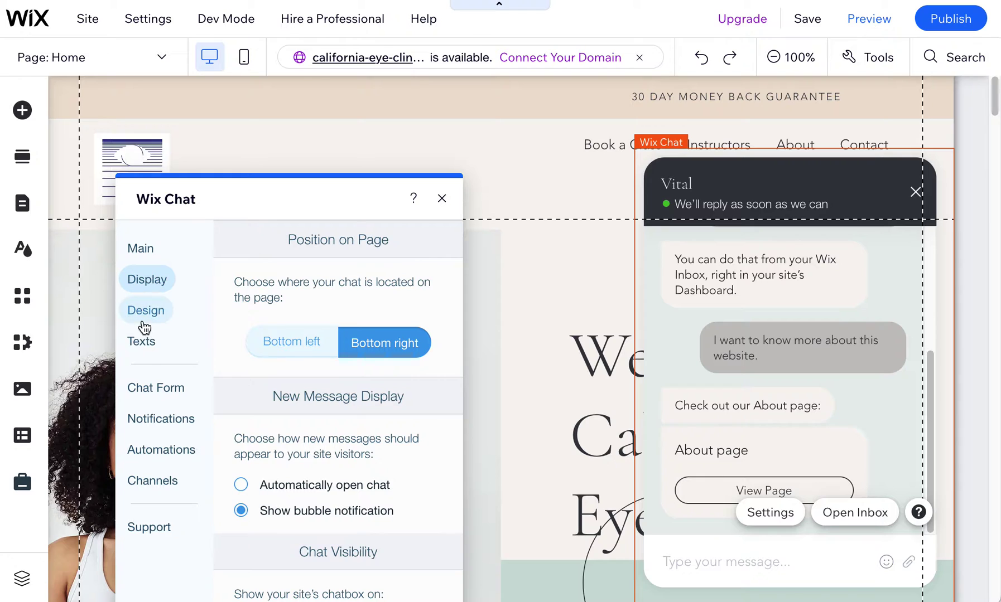
left_click(144, 319)
left_click(142, 343)
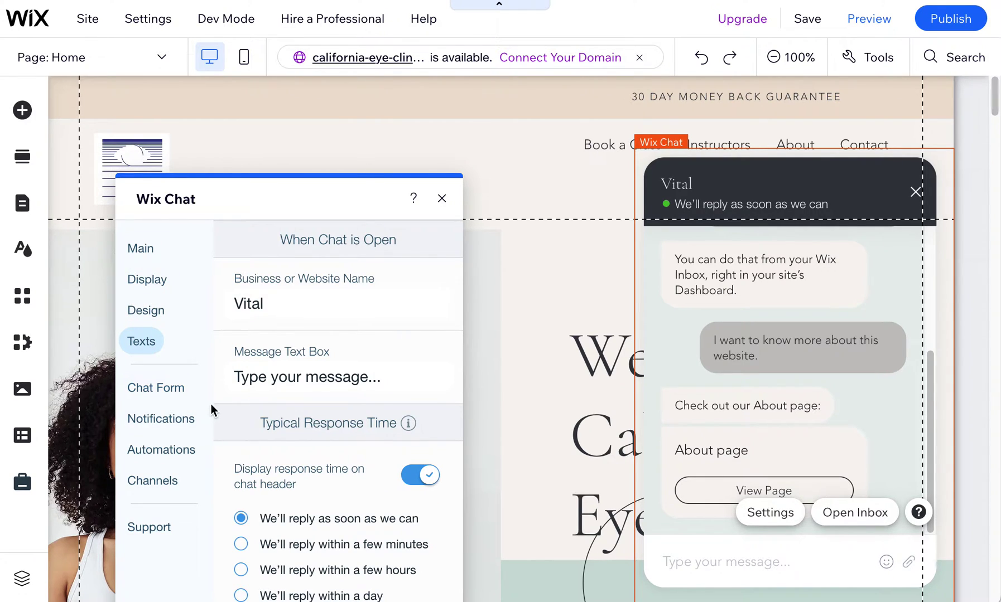
left_click(143, 248)
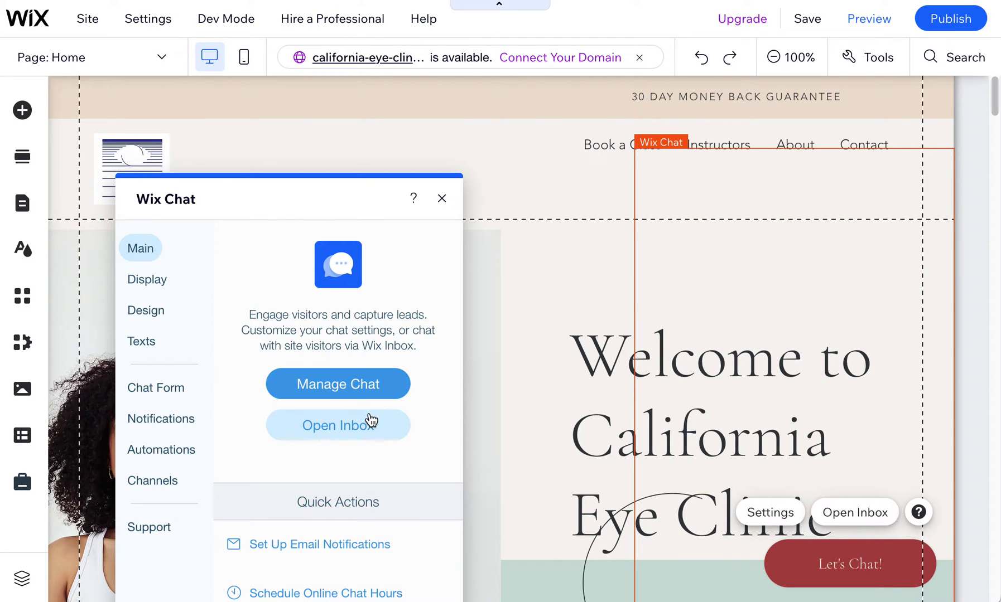
left_click(442, 199)
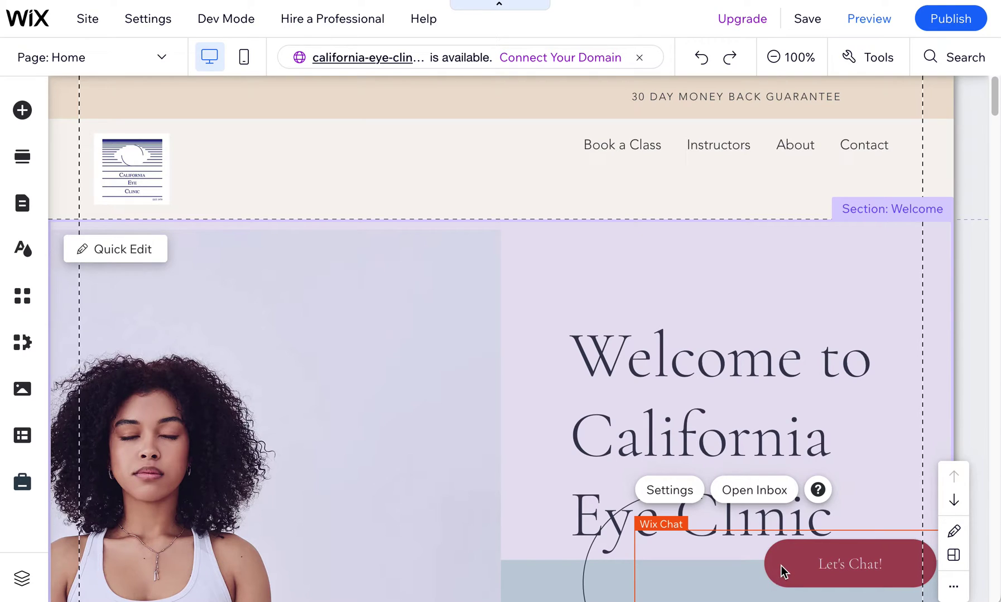
key("Delete")
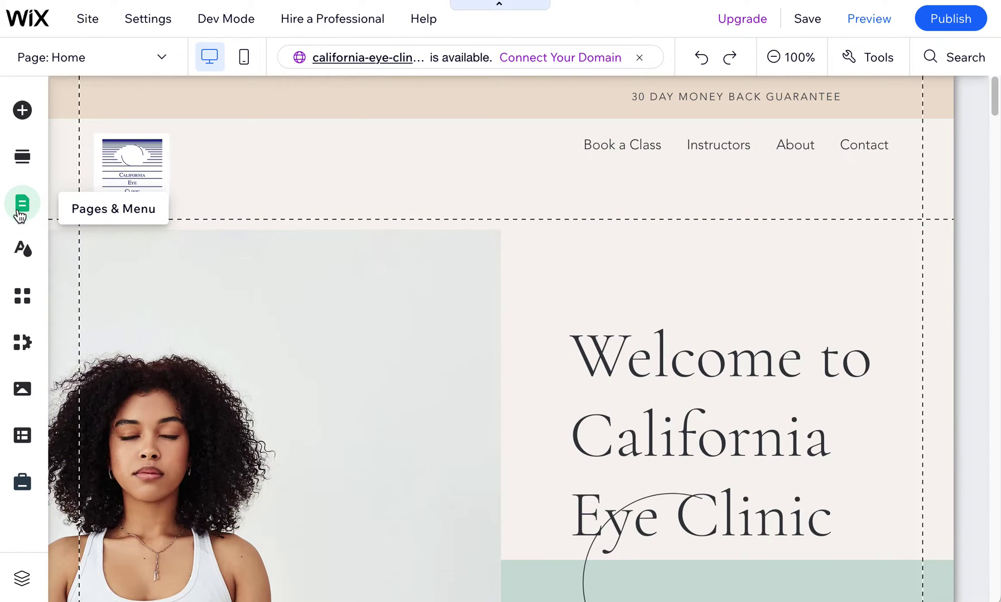
Step: Delete the Book a Class and Instructors pages from the site
left_click(21, 204)
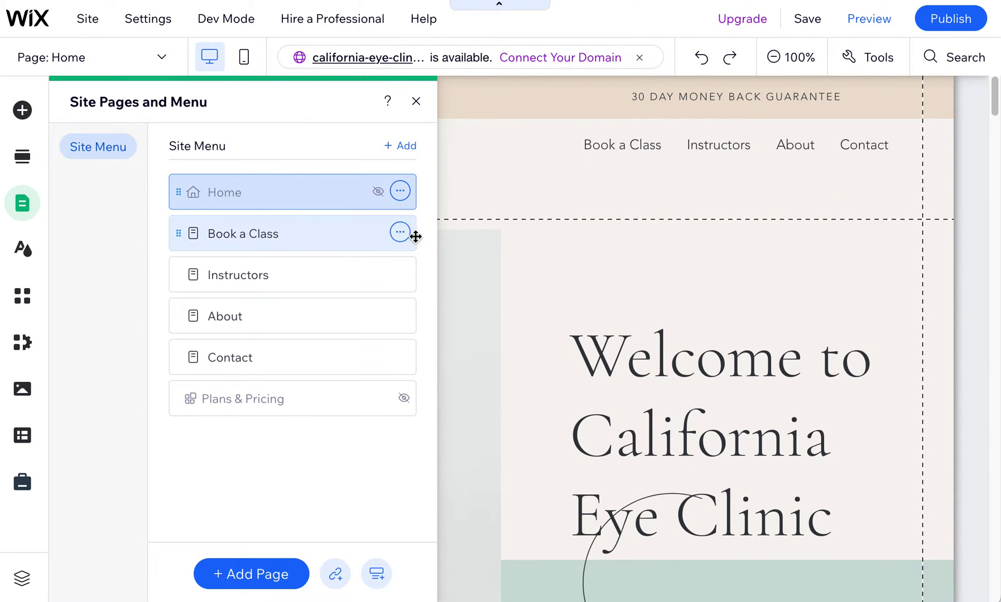
left_click(400, 233)
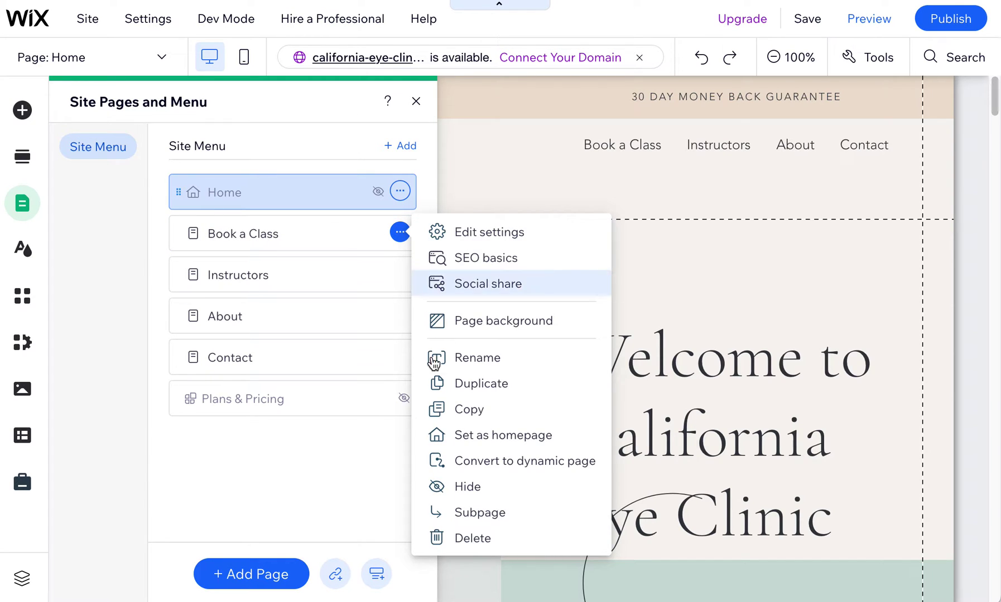
left_click(480, 538)
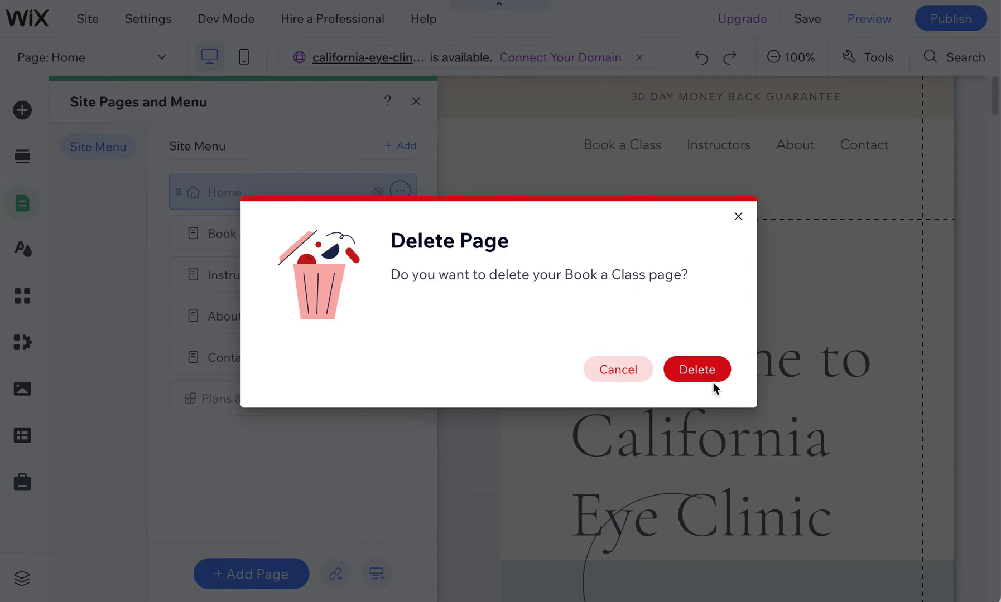
left_click(695, 373)
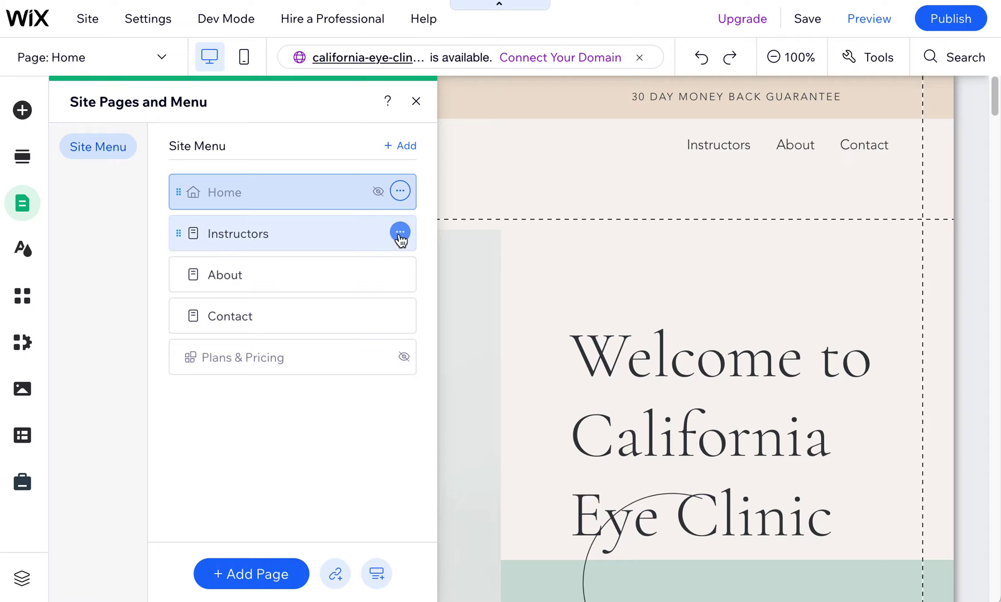
left_click(400, 232)
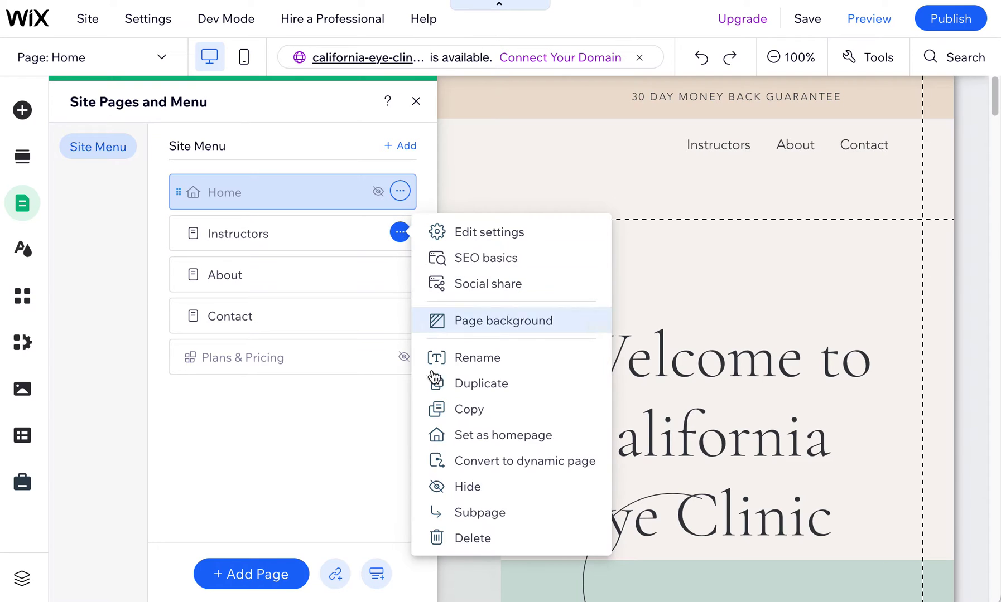
left_click(502, 539)
left_click(707, 372)
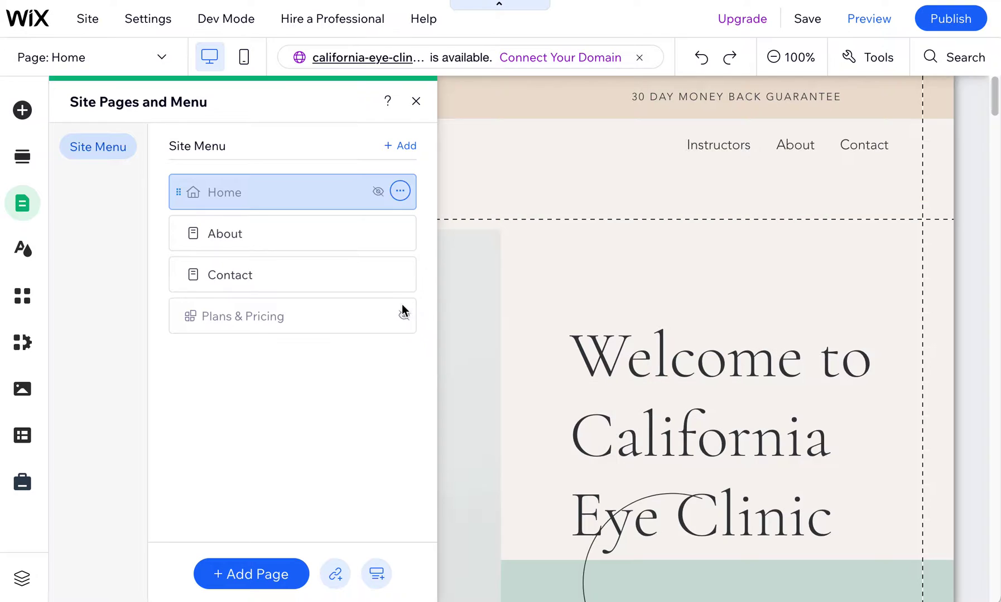
Step: Delete the Plans & Pricing page, leaving About and Contact
left_click(267, 236)
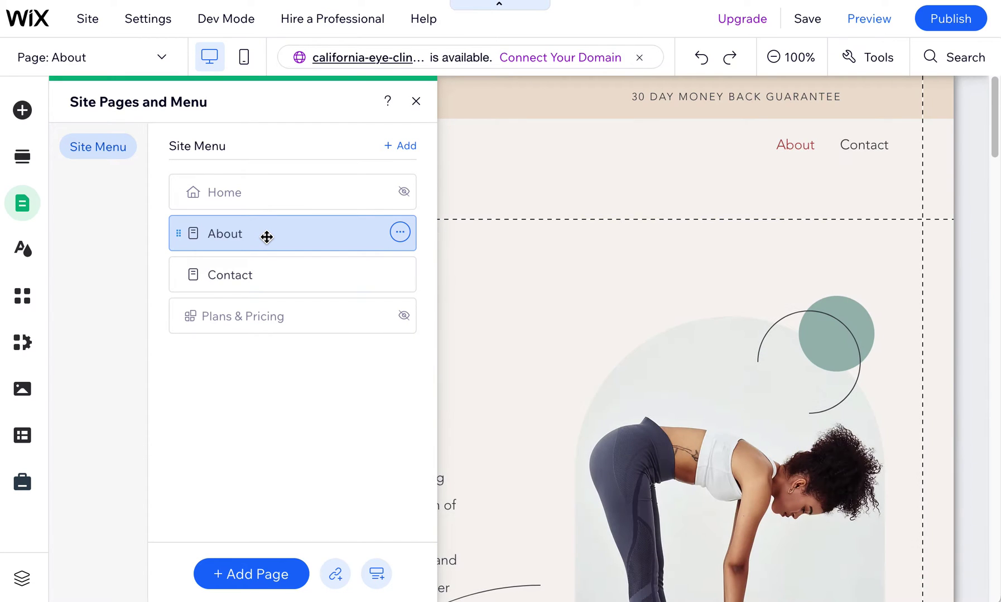
left_click(257, 283)
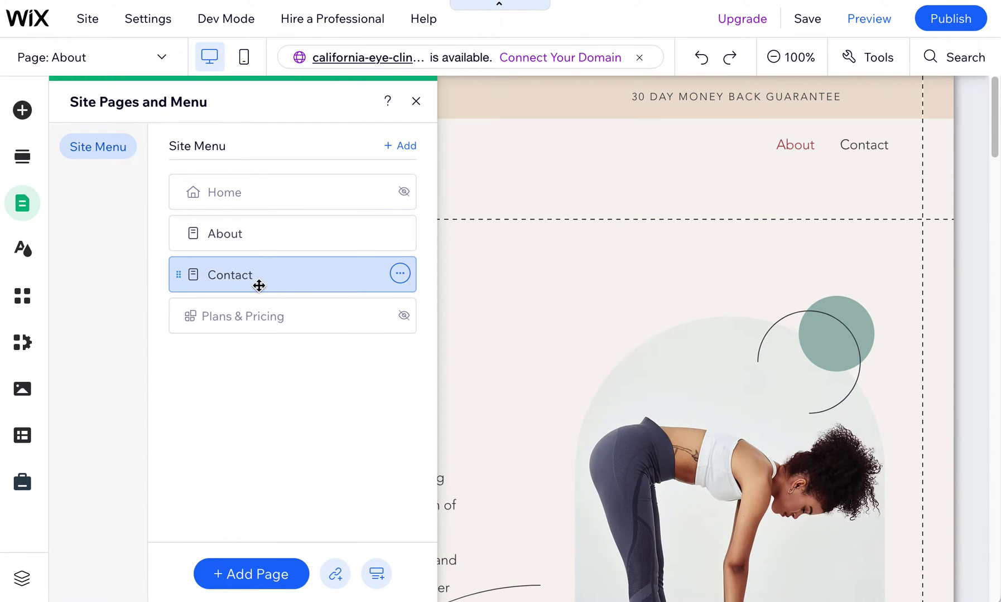
left_click(400, 316)
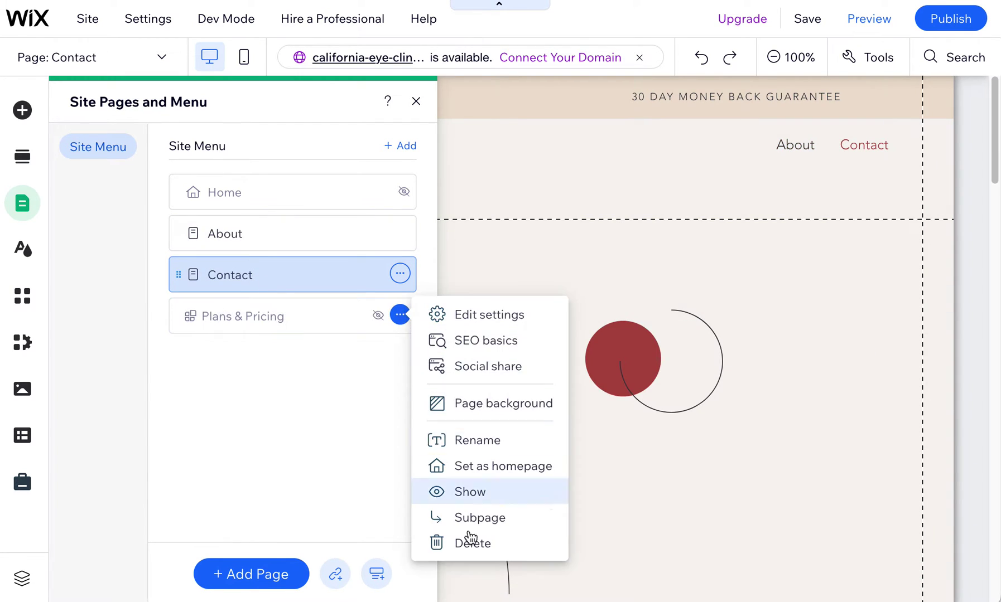
left_click(484, 551)
left_click(688, 374)
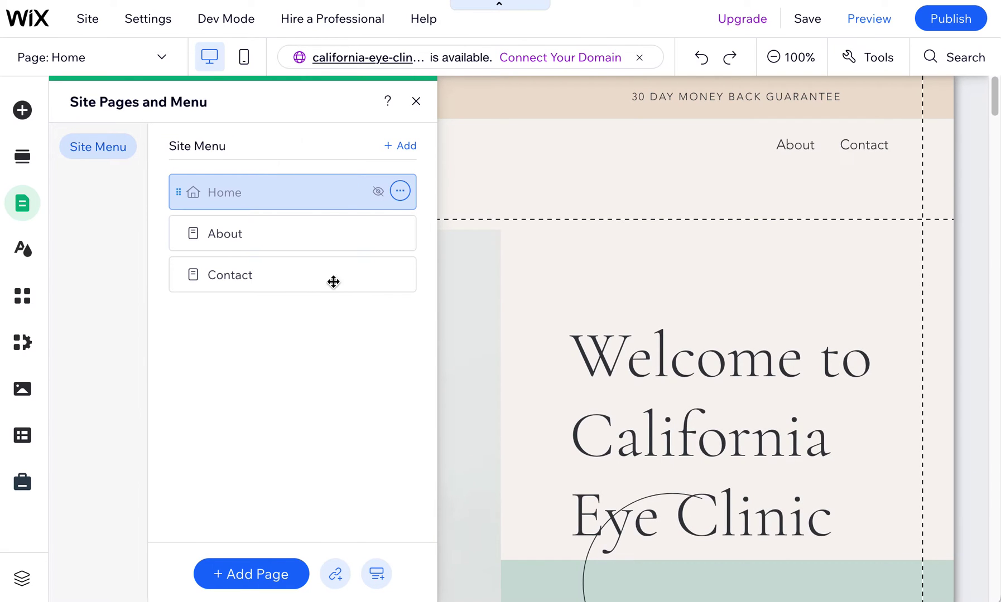
Step: Add a blank page named 'Our Doctors' and close the Site Pages panel
left_click(252, 575)
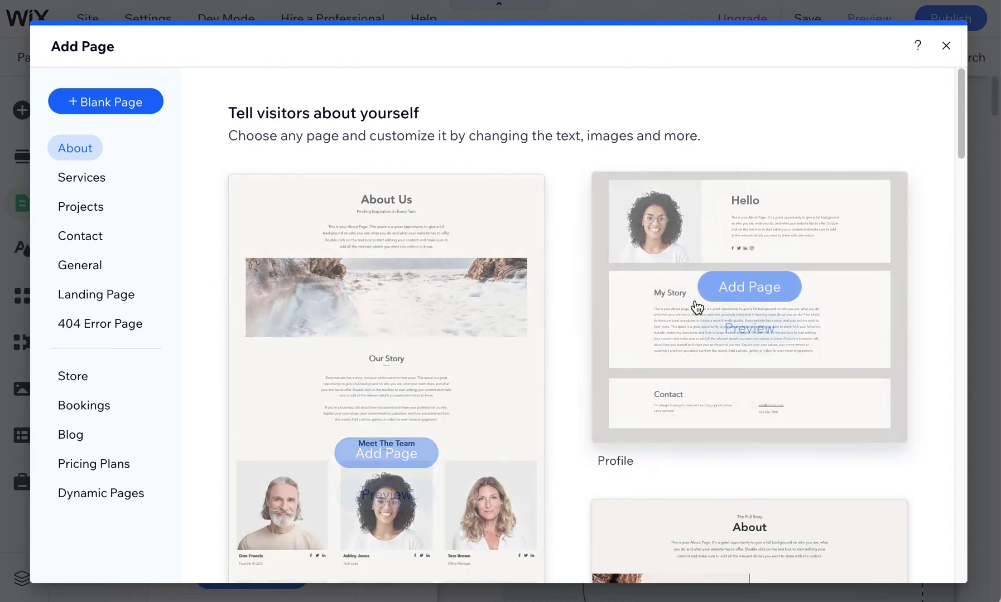
scroll(537, 419, "down", 5)
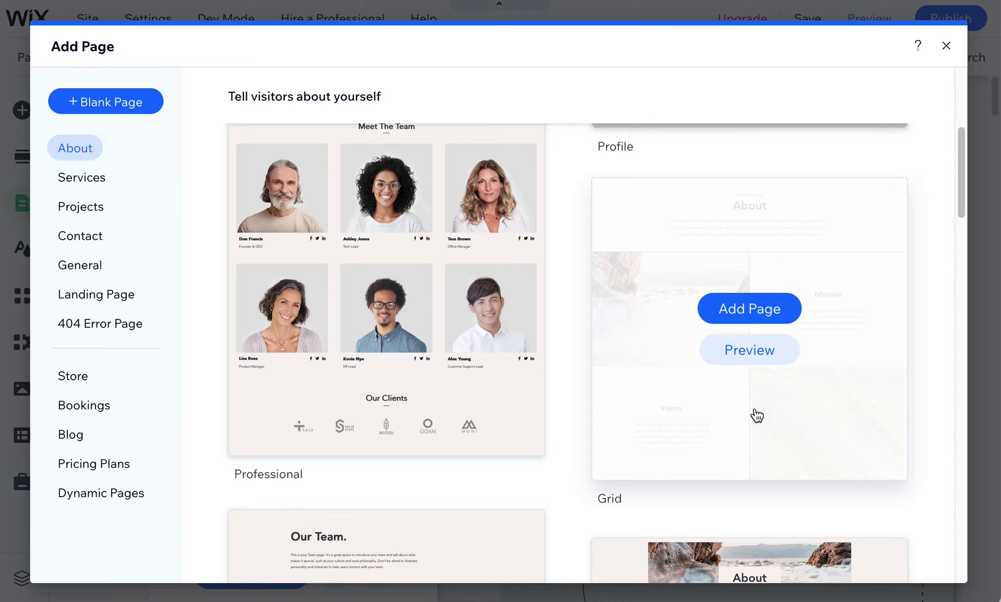
scroll(712, 415, "up", 5)
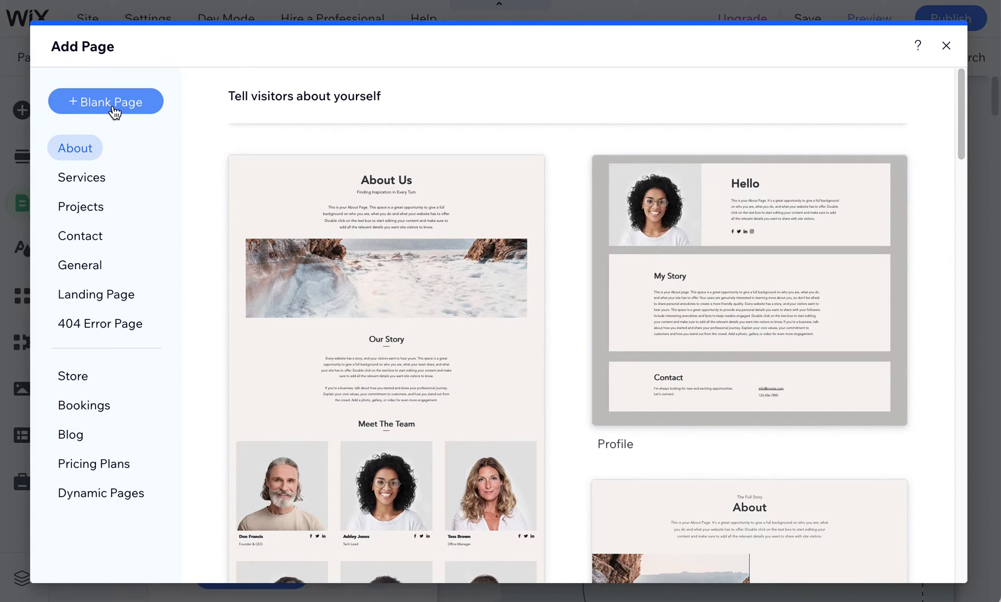
left_click(110, 102)
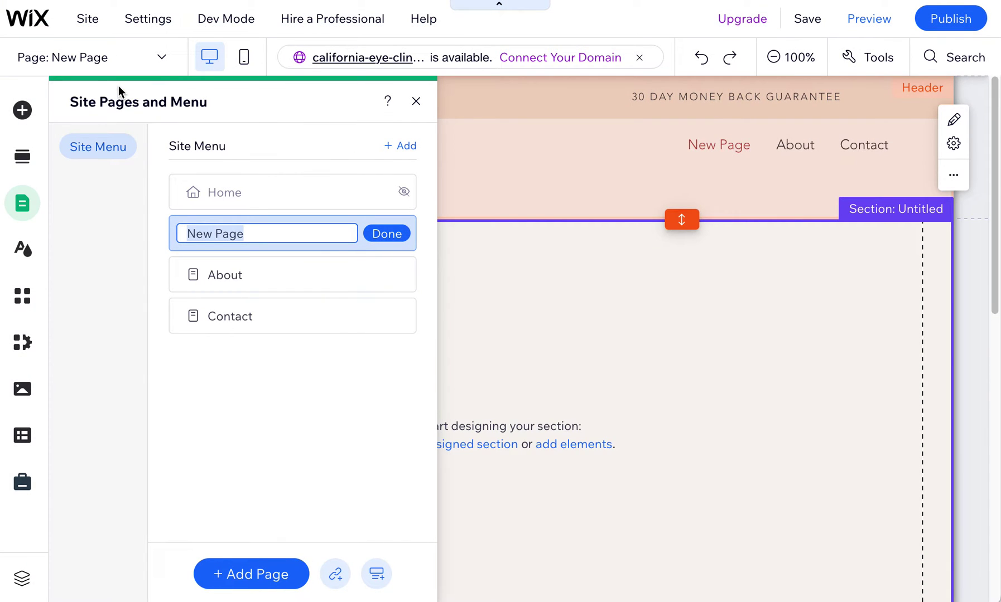
type("Our Doctors")
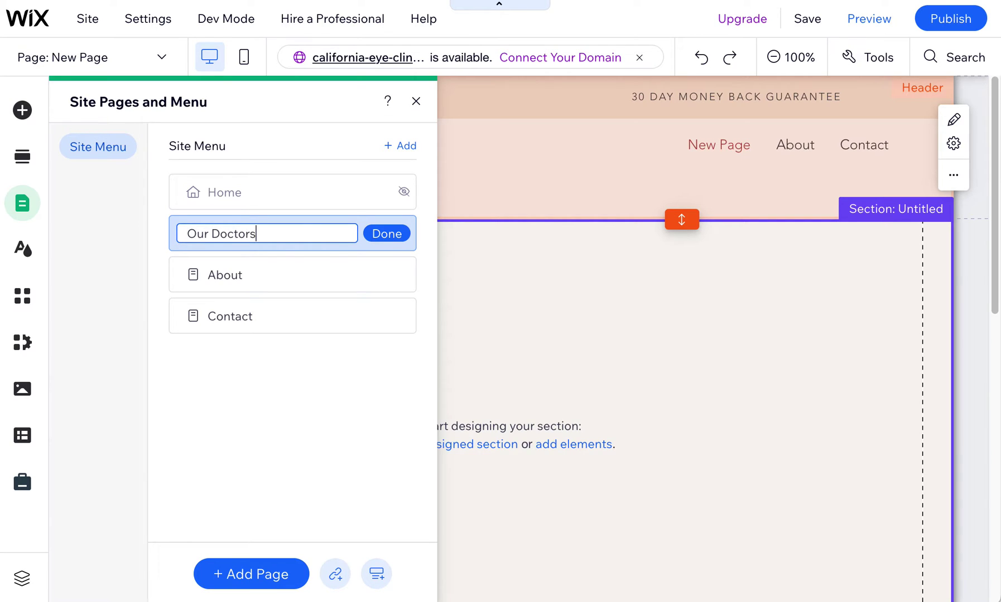
key("Return")
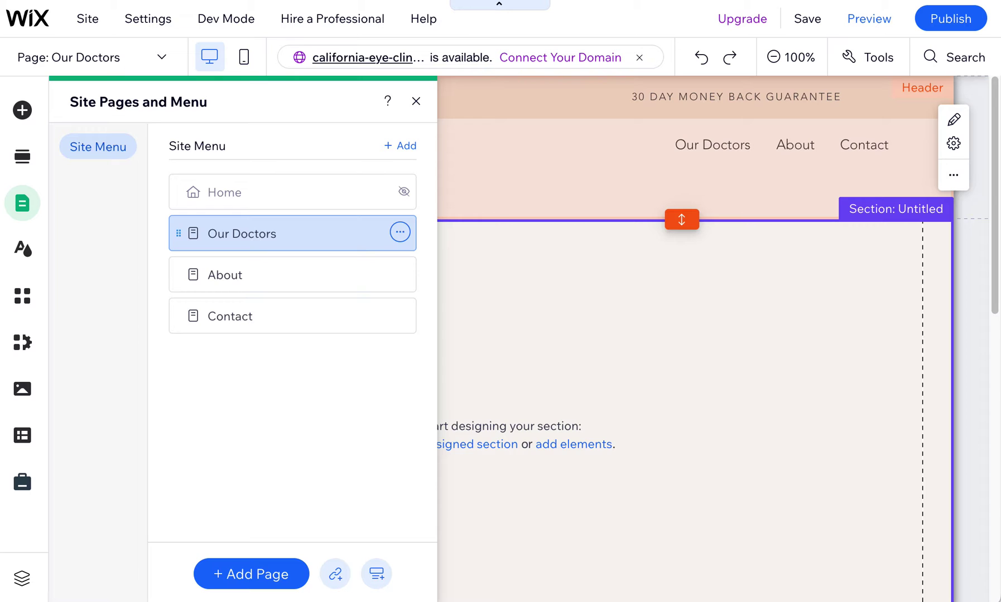
left_click(416, 101)
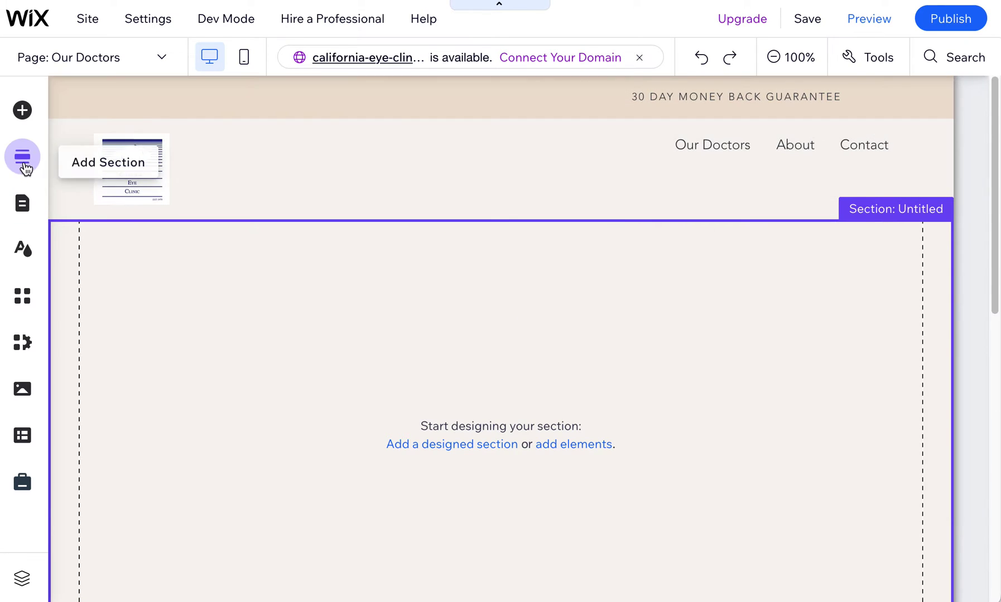
Step: Create a new page from the Team page template and rename it 'Our Doctors'
left_click(25, 118)
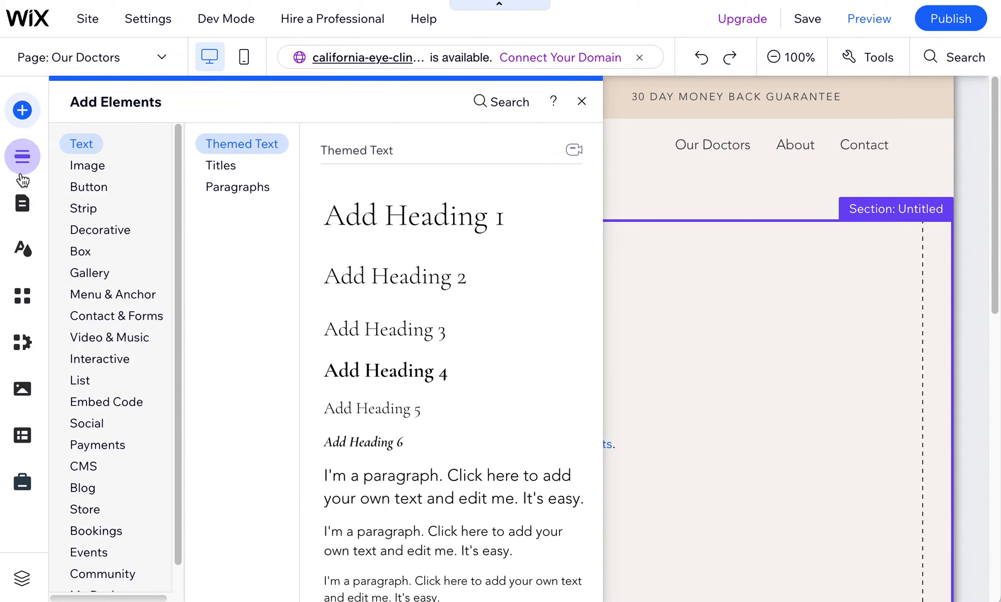
left_click(20, 212)
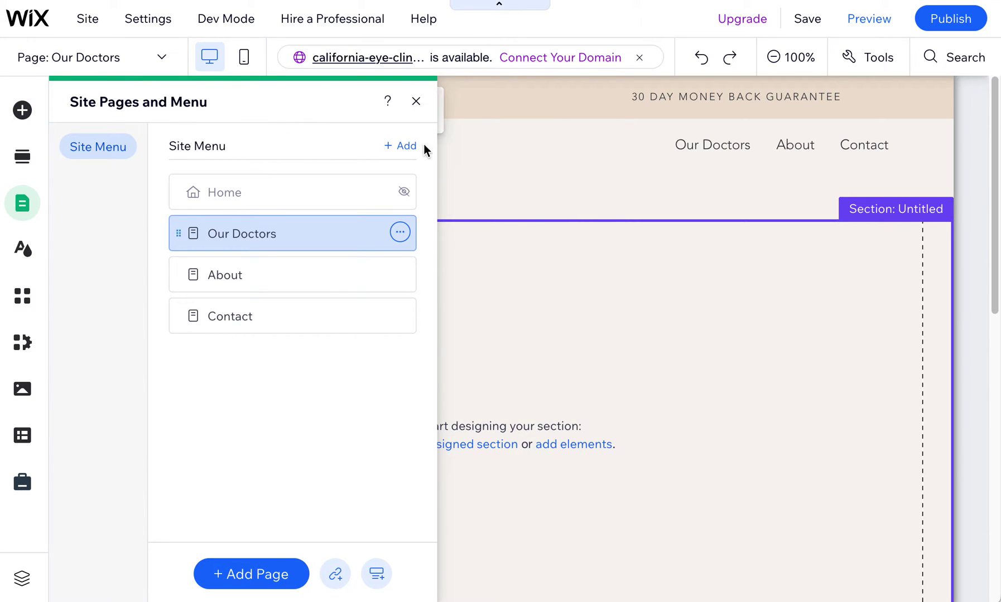
left_click(404, 147)
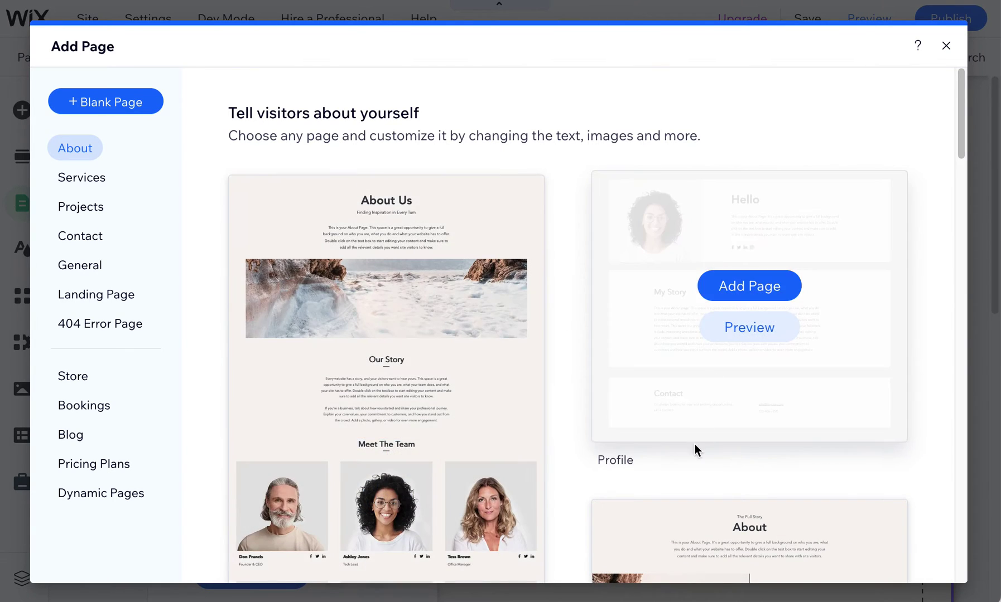
scroll(693, 445, "down", 10)
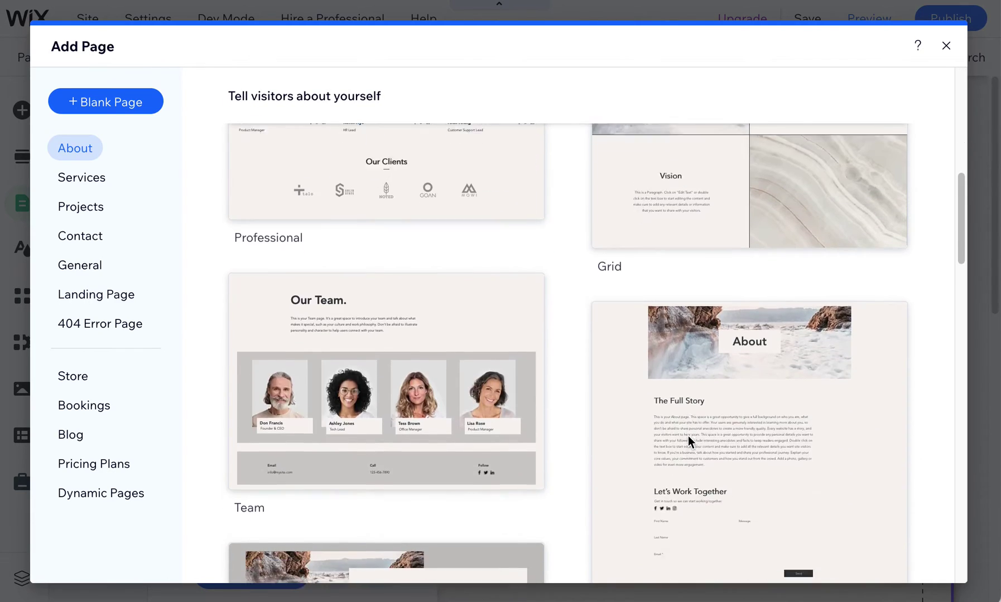
scroll(688, 436, "down", 1)
mouse_move(457, 404)
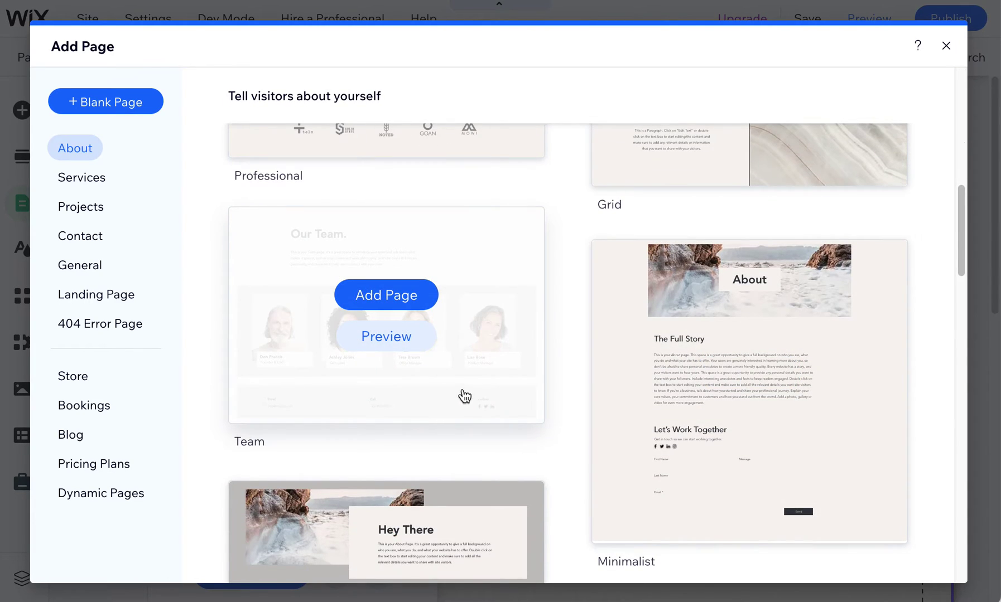
left_click(464, 386)
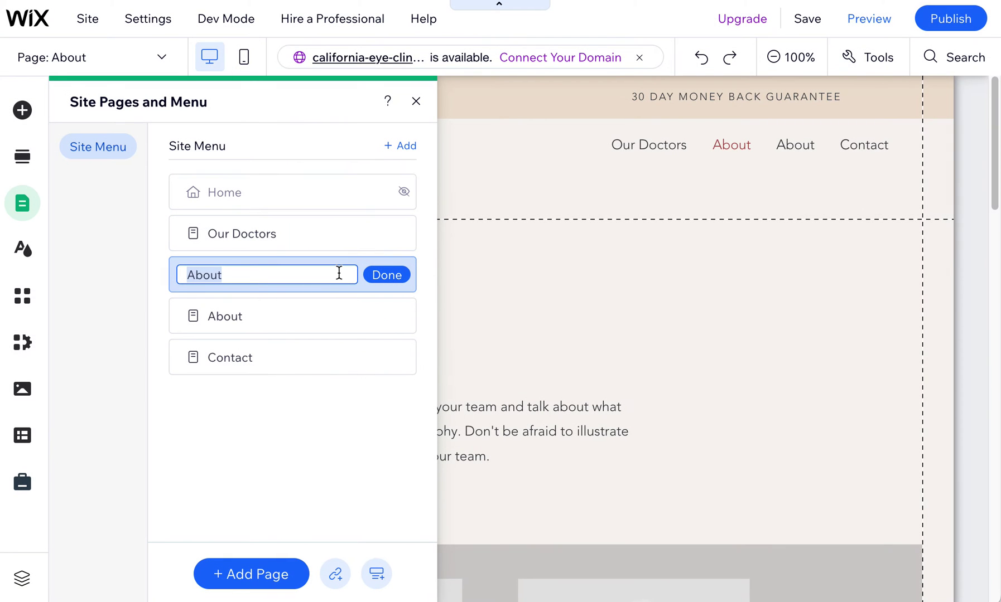
type("Our Doctors")
key("Return")
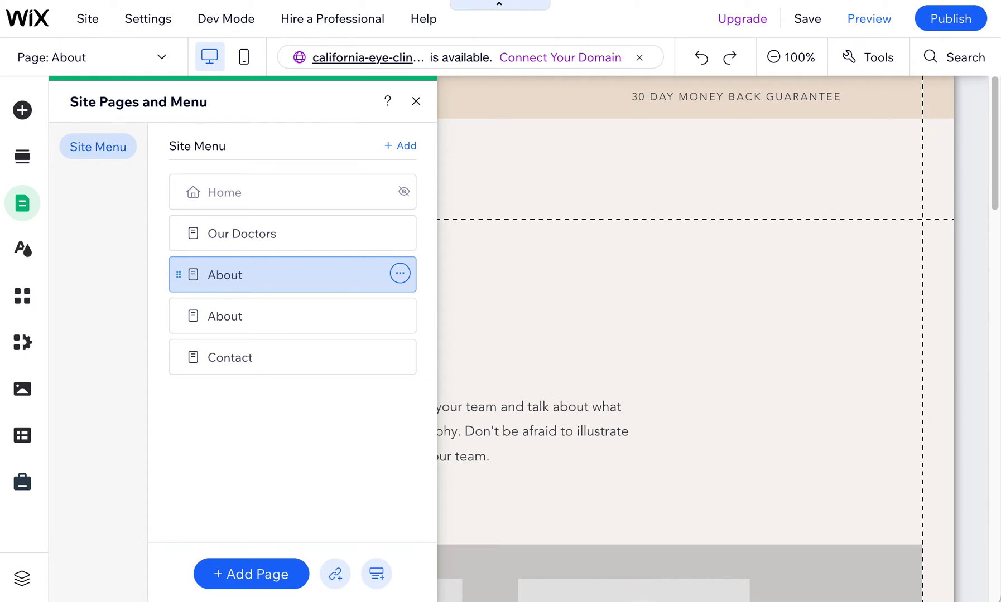
Step: Change the 'Our Team.' heading text to 'Our Doctors'
left_click(504, 284)
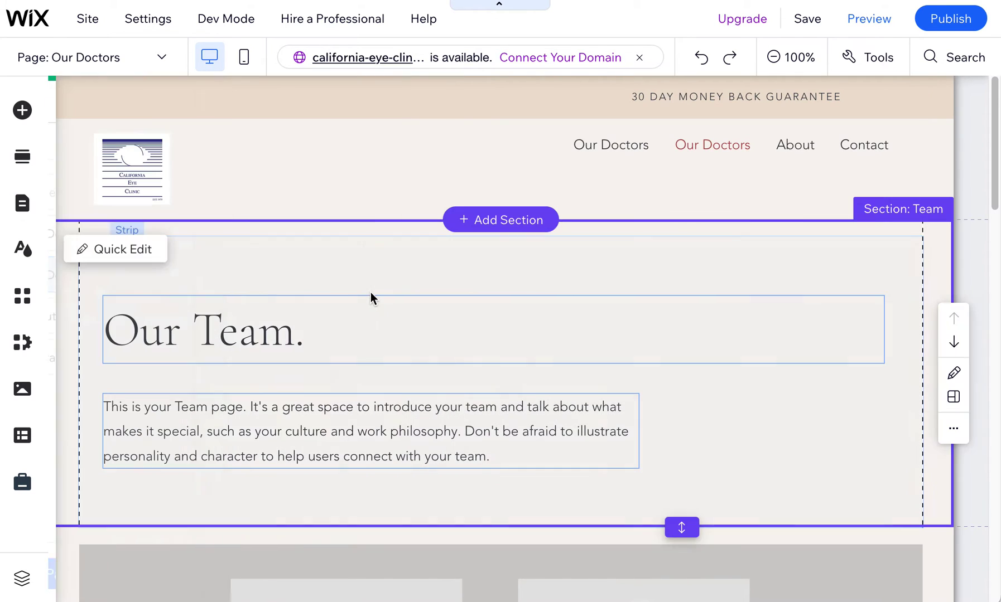
double_click(237, 335)
type("Our Docot")
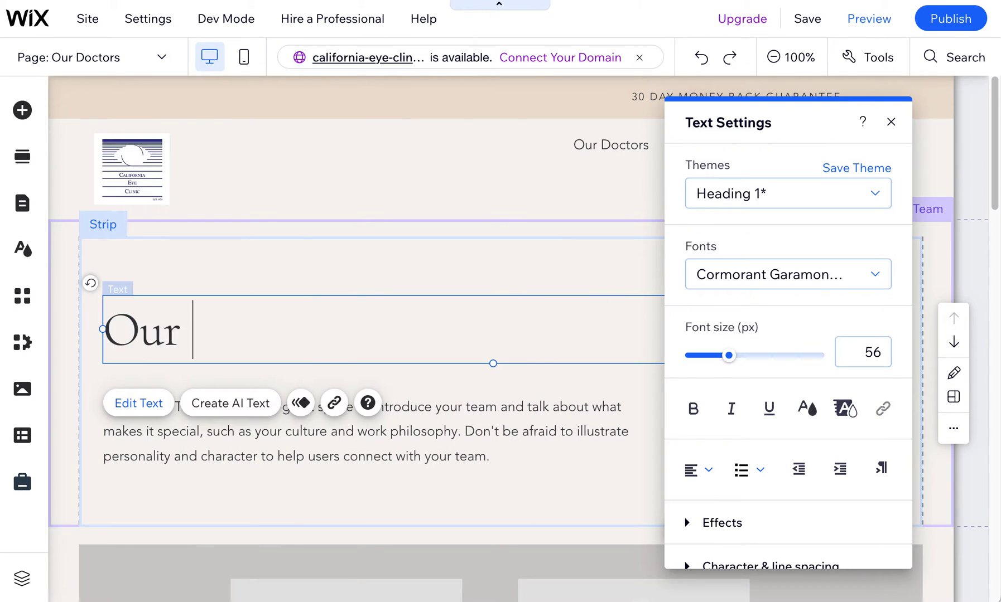
key("BackSpace")
key("BackSpace")
type("tos")
key("BackSpace")
type("rs")
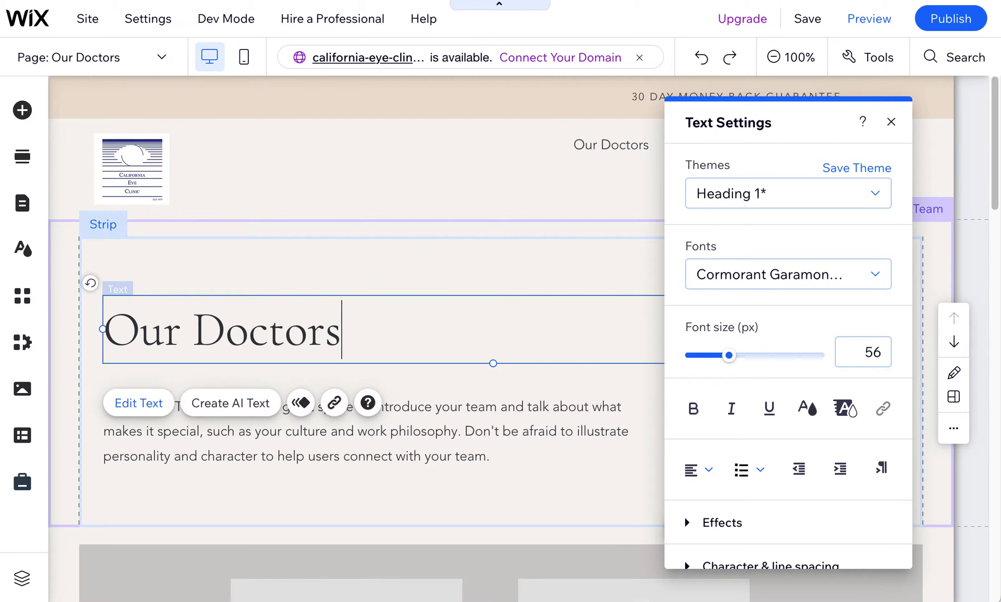
left_click(491, 462)
Step: Delete the team photos section below the heading
scroll(552, 505, "down", 5)
left_click(489, 436)
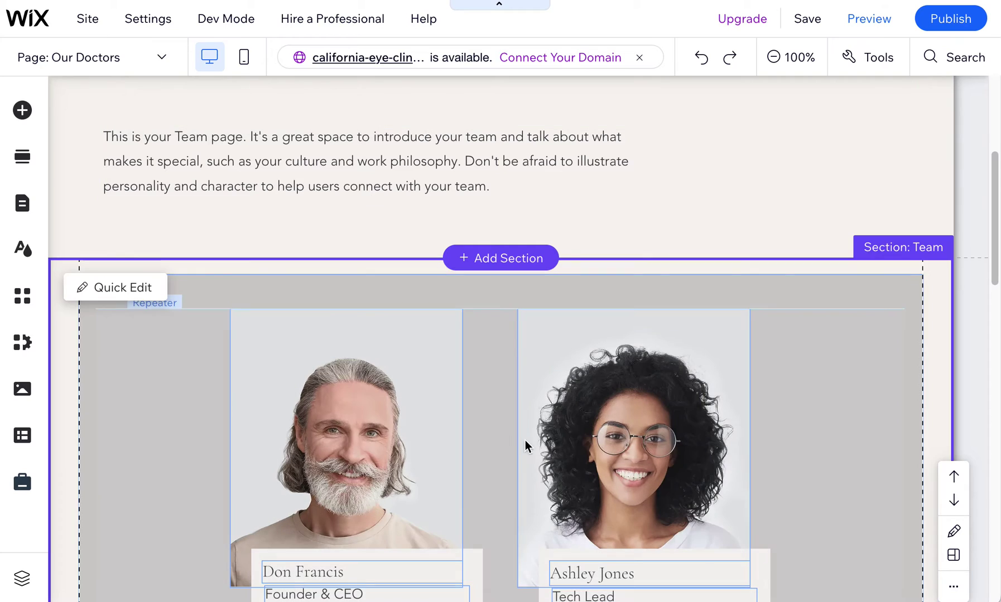
scroll(592, 492, "down", 10)
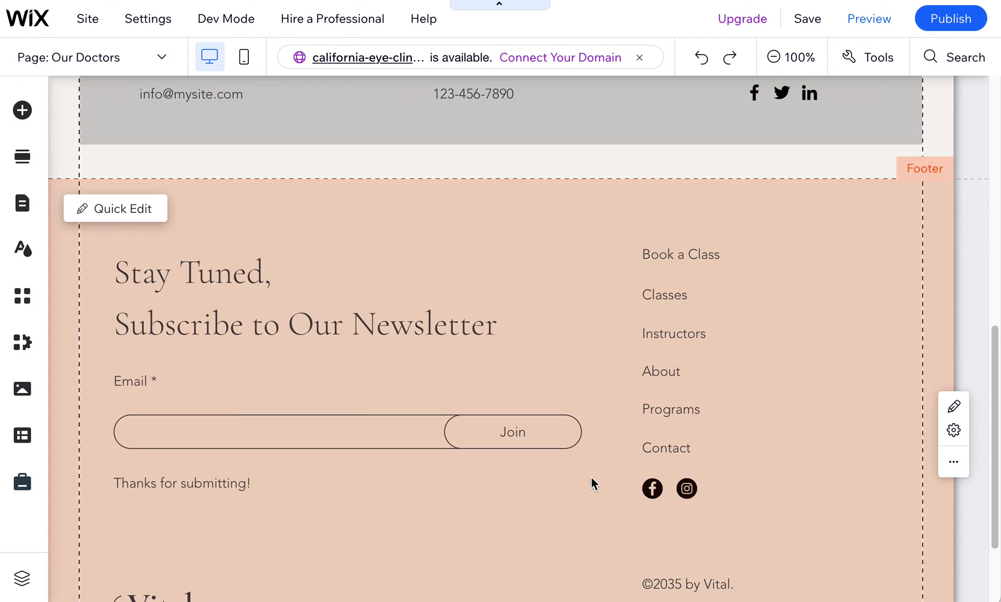
key("Delete")
scroll(592, 491, "up", 3)
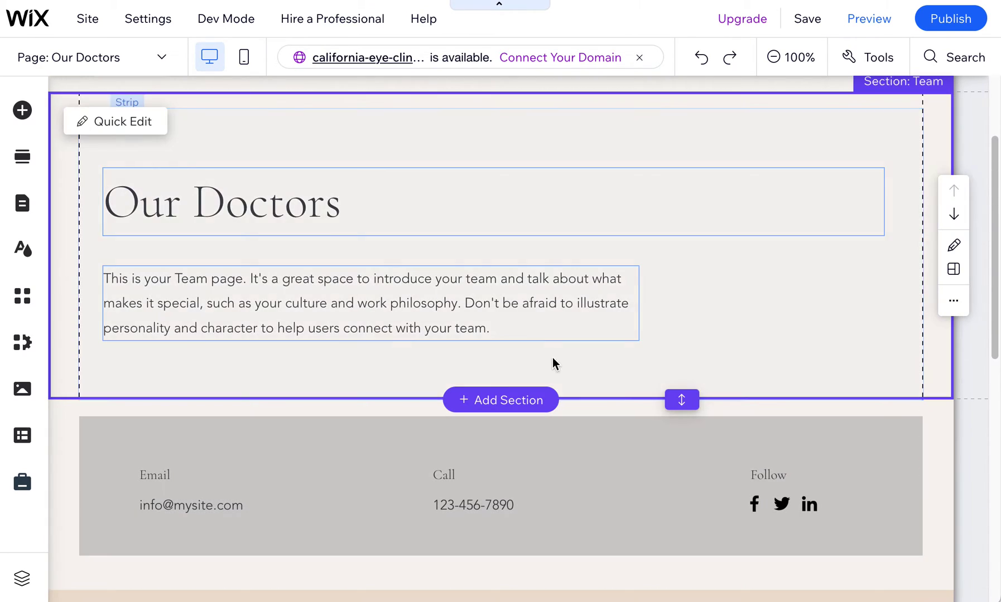
Step: Insert the Welcome category's Empower Growth two-column section below the Our Doctors intro
left_click(508, 400)
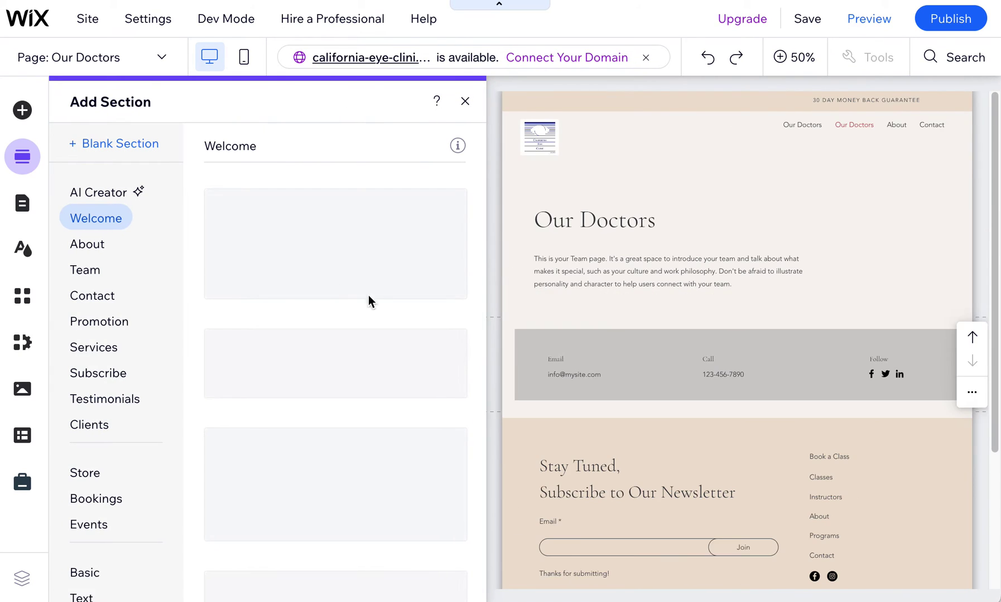
scroll(322, 545, "down", 3)
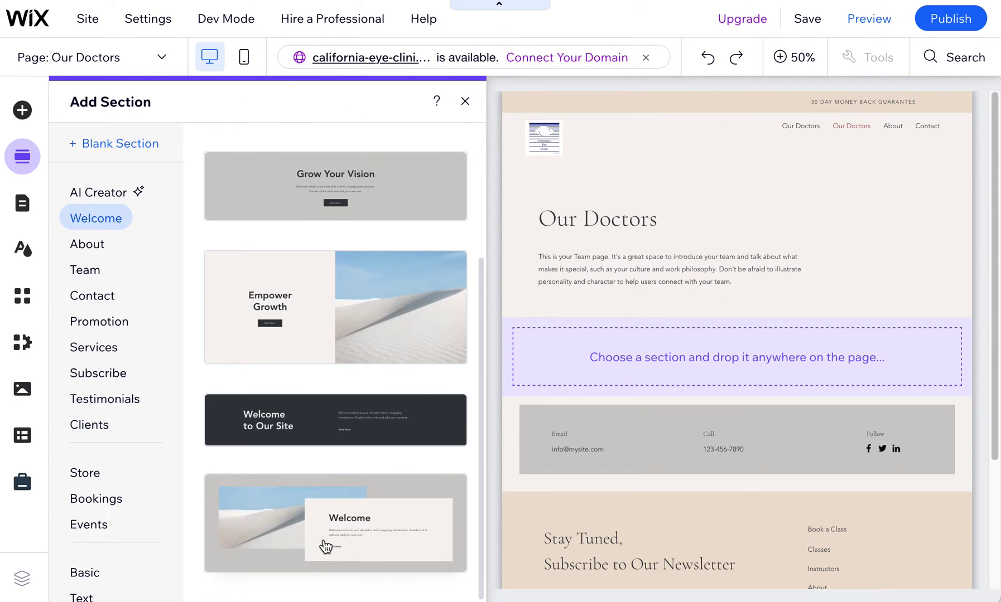
left_click(299, 326)
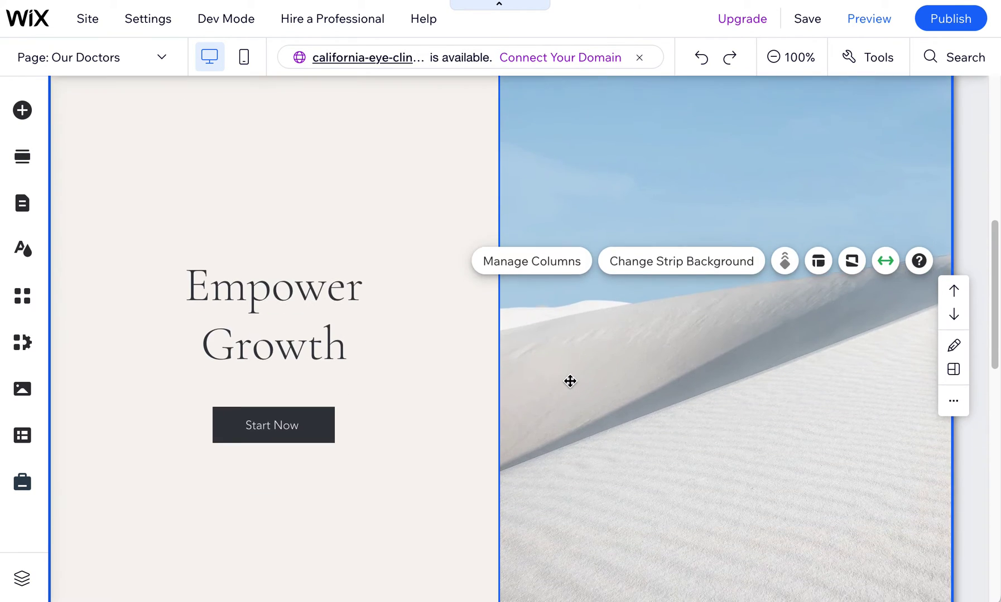
left_click(567, 382)
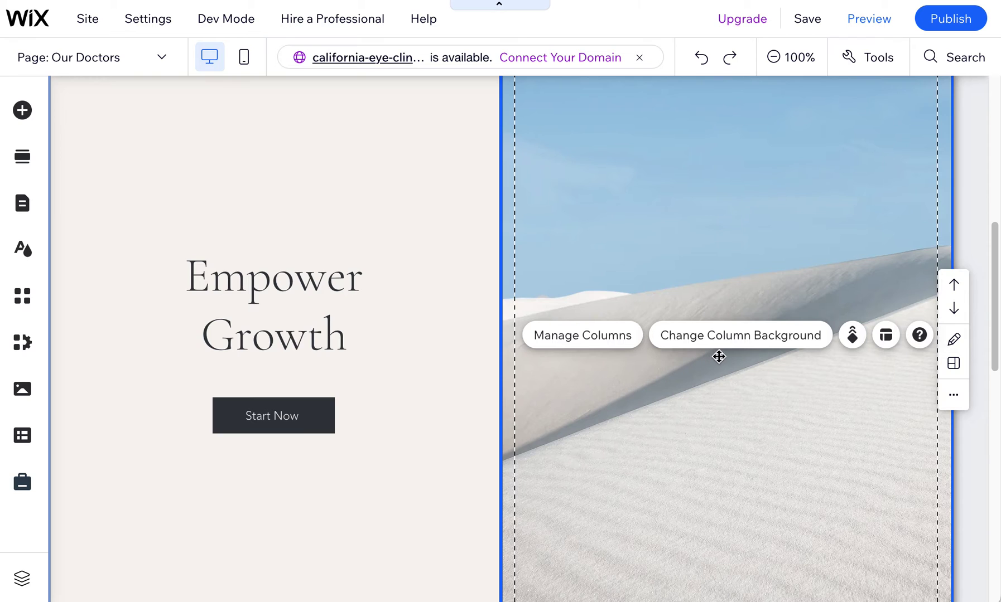
left_click(589, 341)
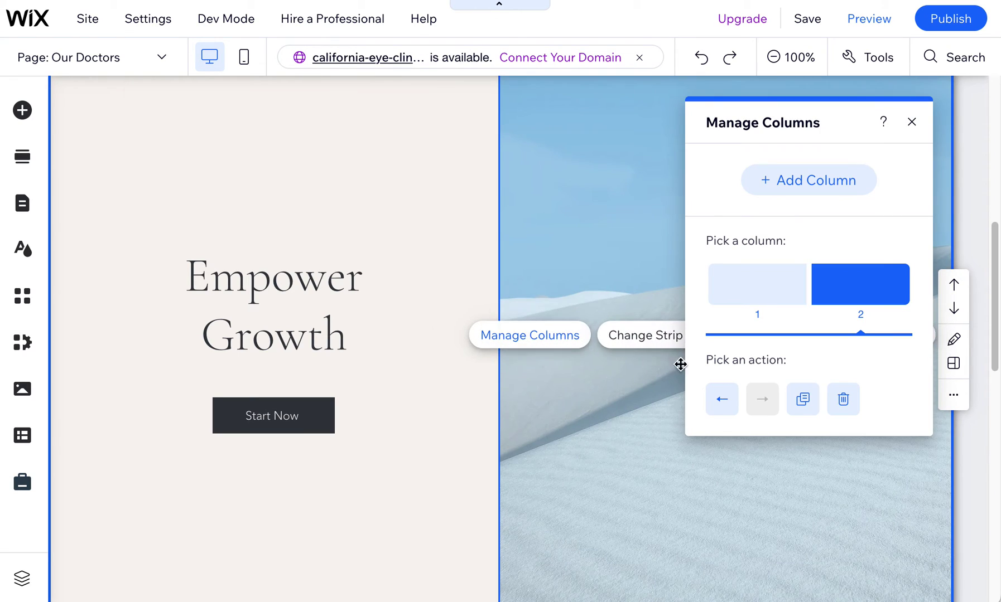
left_click(721, 399)
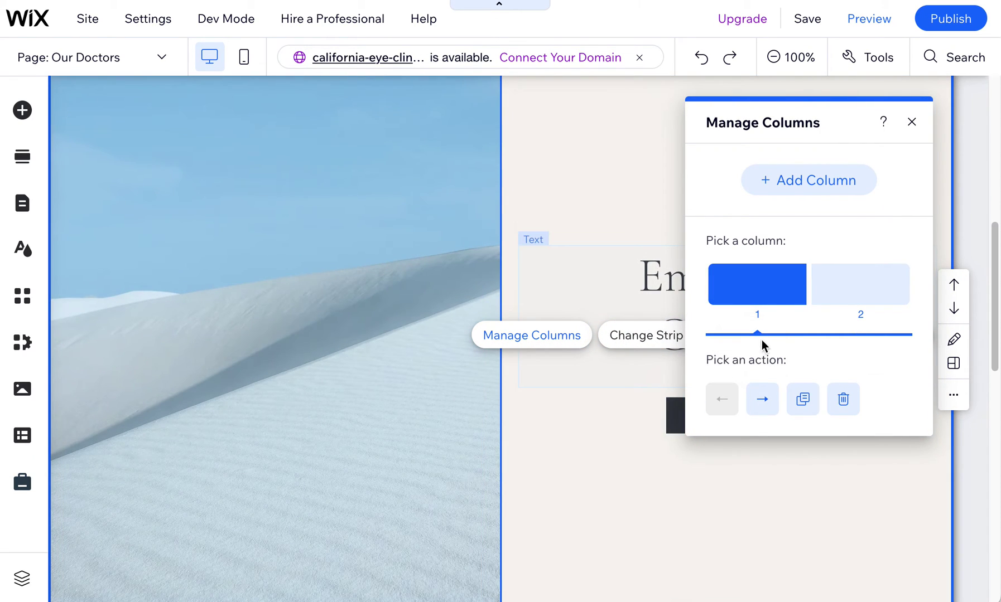
left_click(661, 260)
left_click(492, 284)
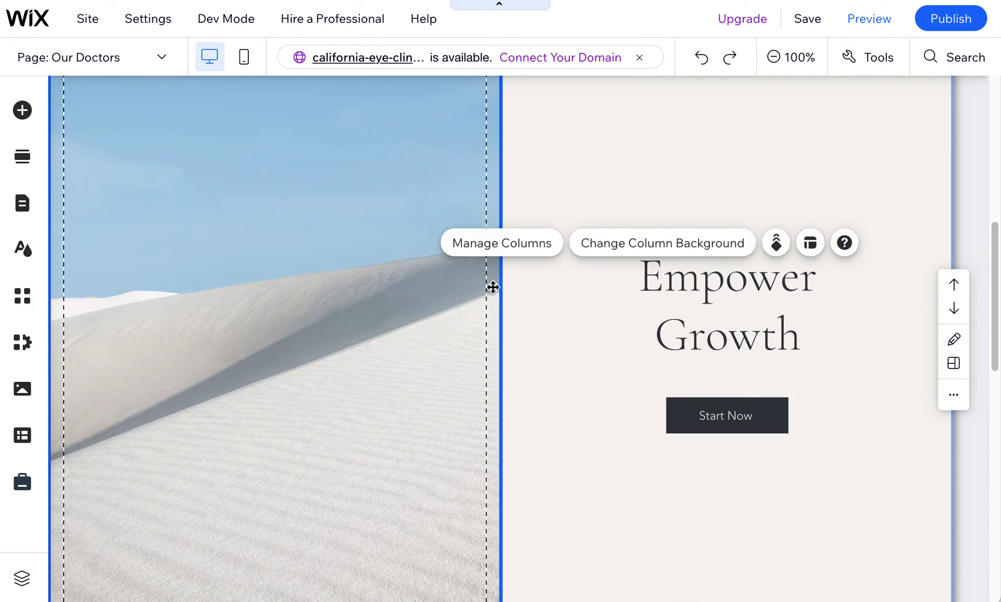
left_click(806, 245)
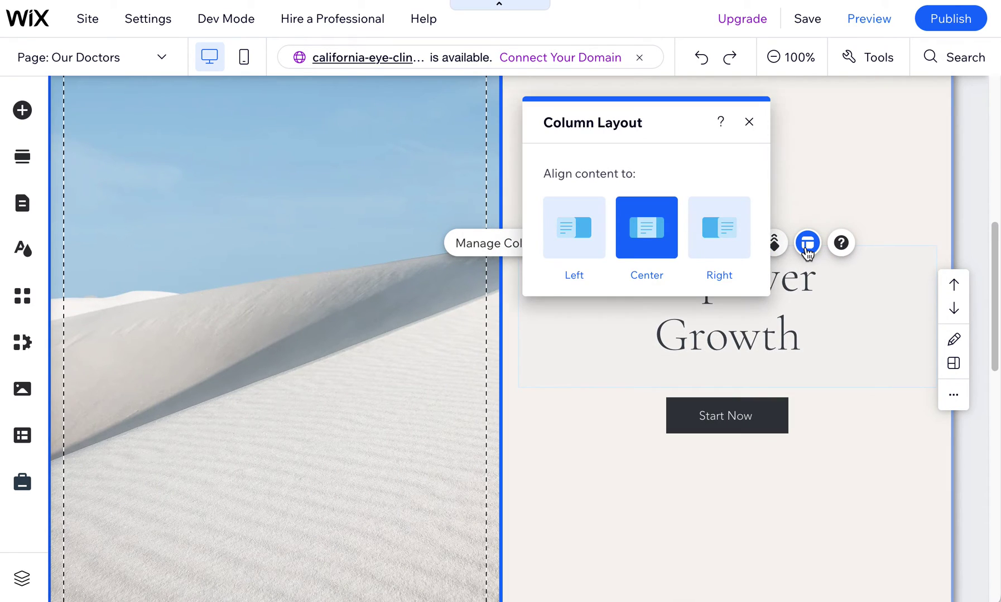
left_click(563, 230)
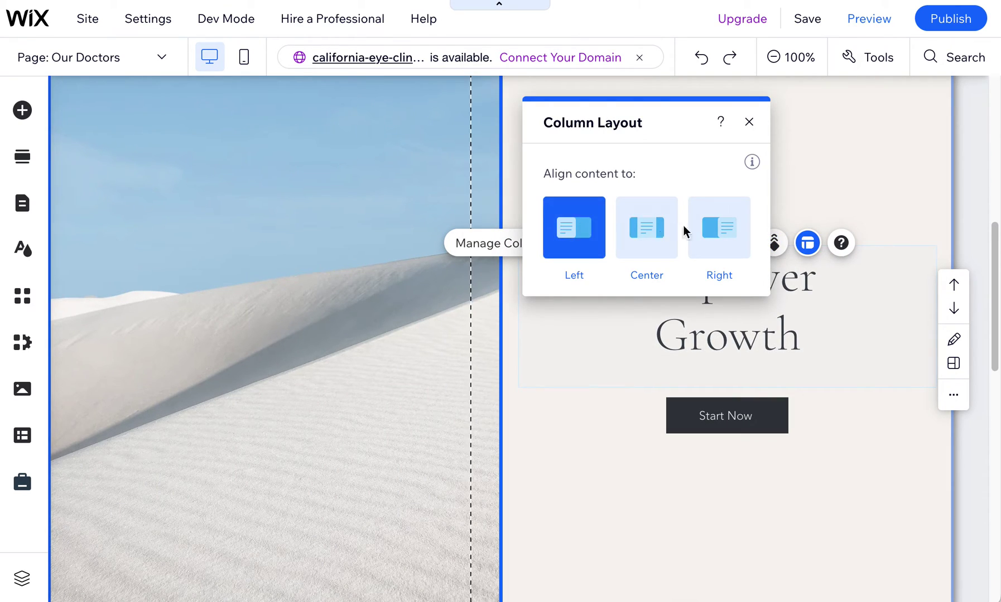
left_click(720, 232)
left_click(522, 390)
scroll(638, 487, "up", 2)
left_click(605, 124)
left_click(669, 251)
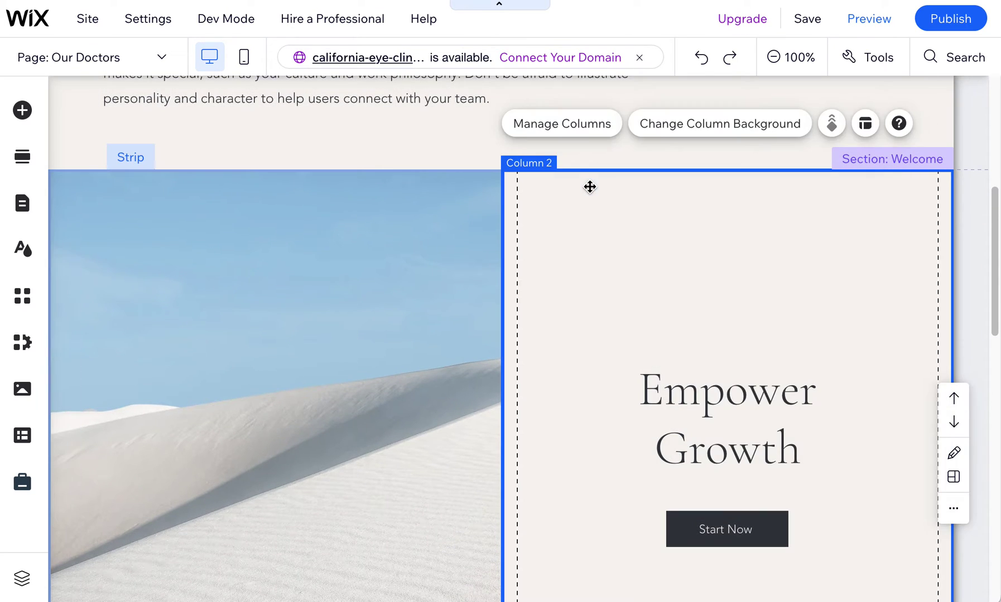
left_click(865, 123)
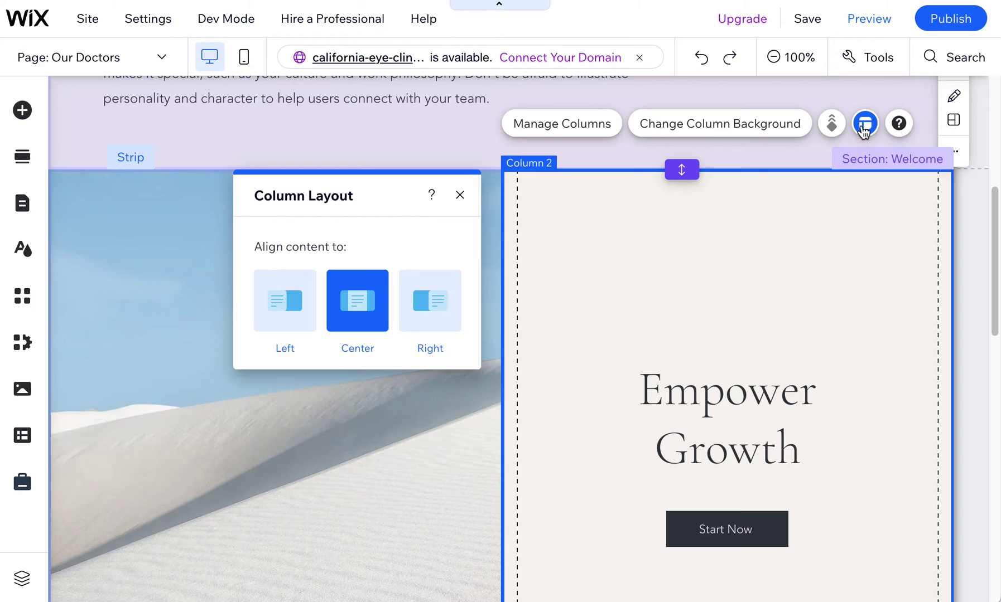
left_click(453, 159)
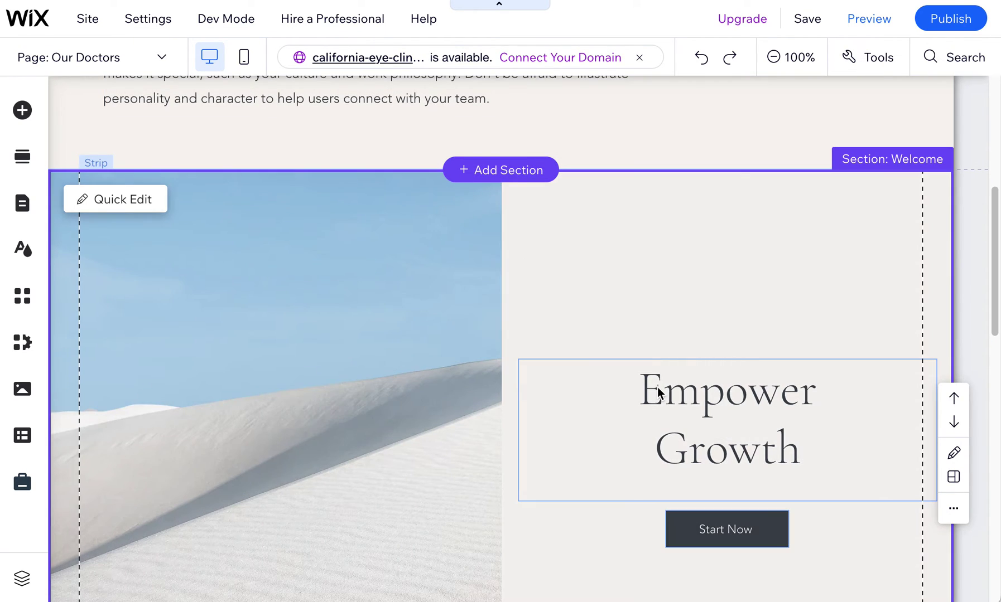
left_click(551, 295)
scroll(436, 469, "down", 3)
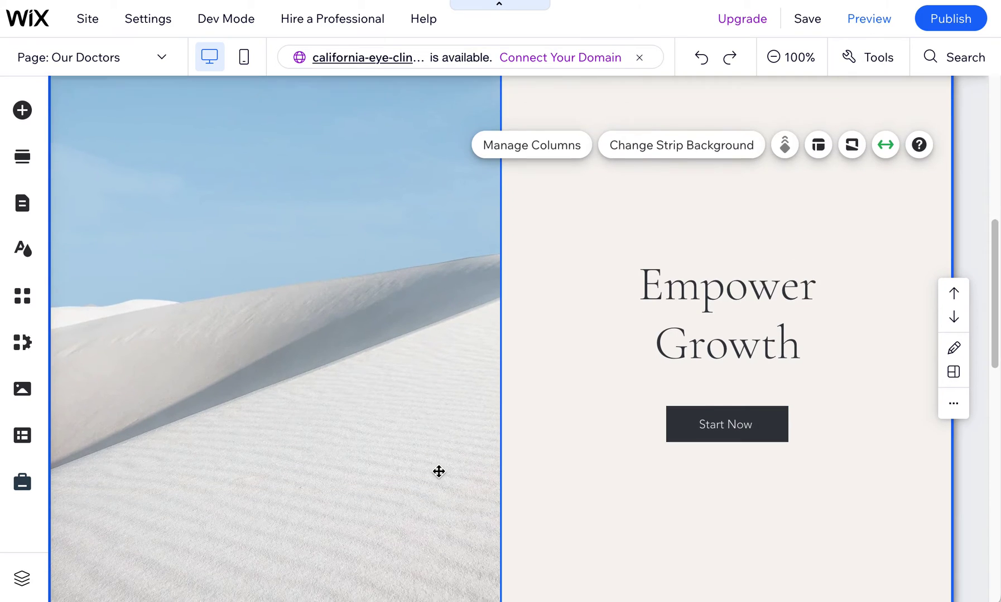
left_click(458, 559)
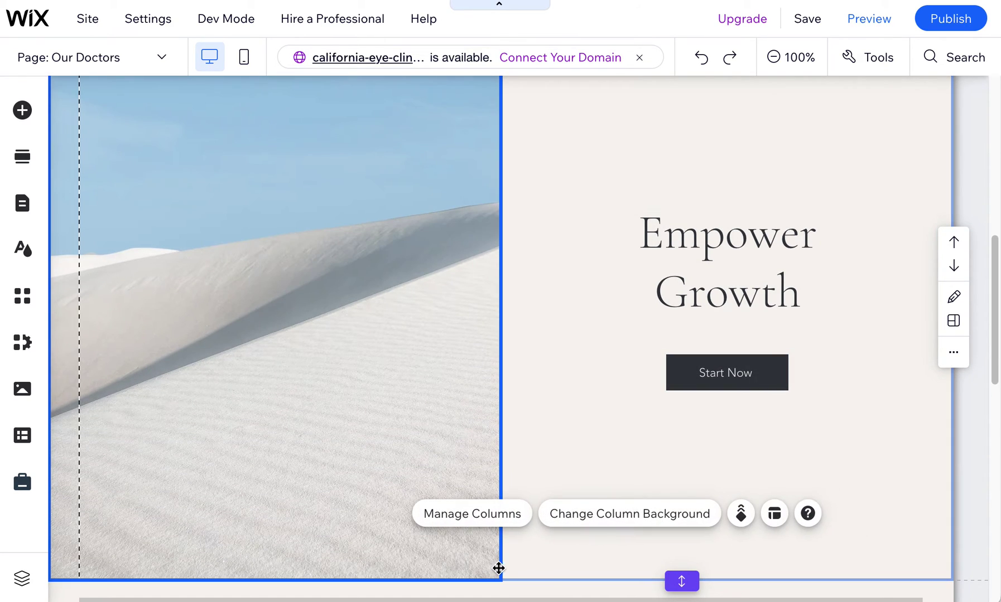
scroll(608, 530, "down", 3)
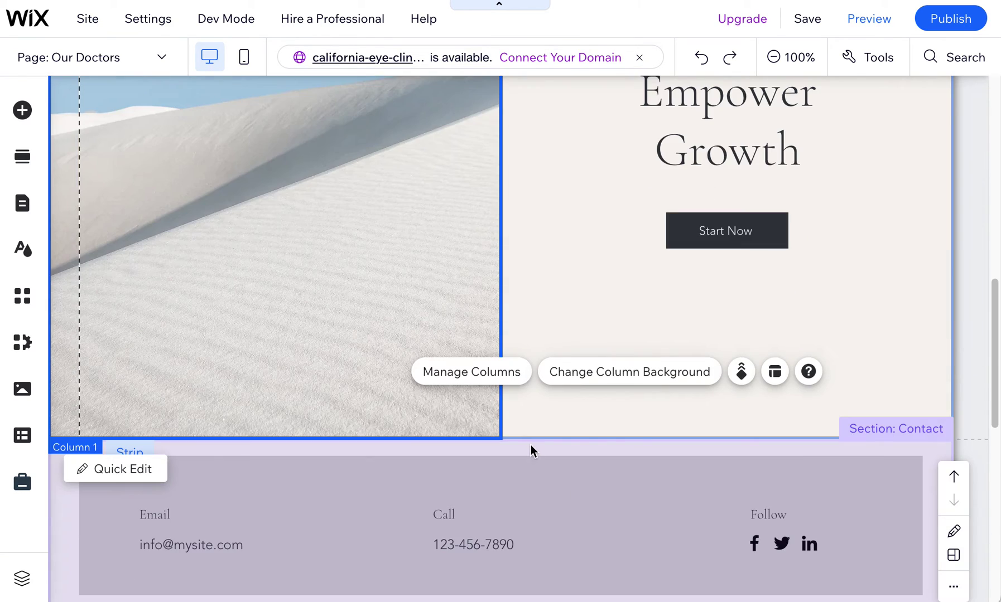
Step: Apply the 40-60 strip layout and reverse it so the photo column gets 60%
left_click(543, 406)
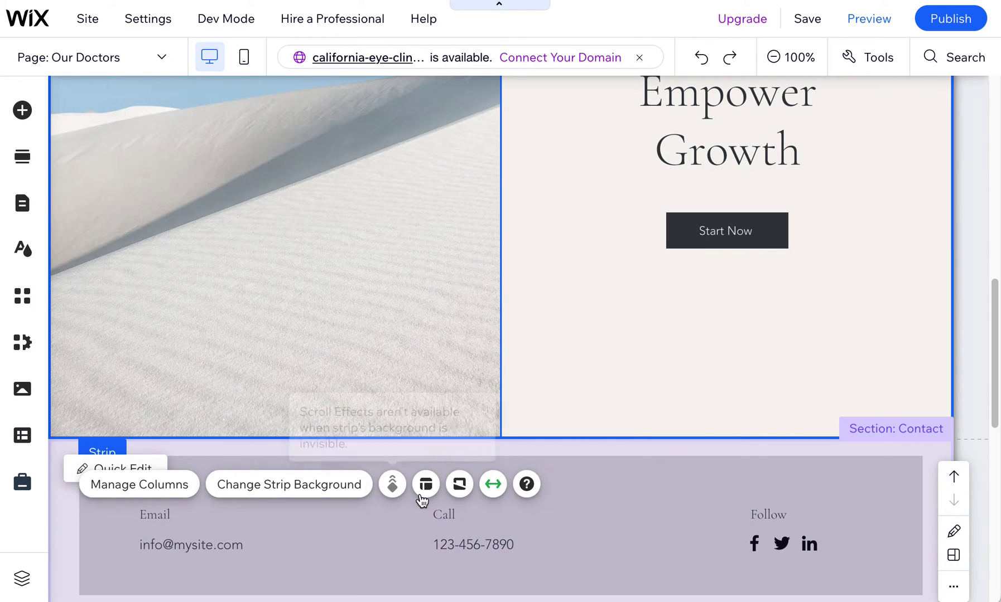
left_click(425, 485)
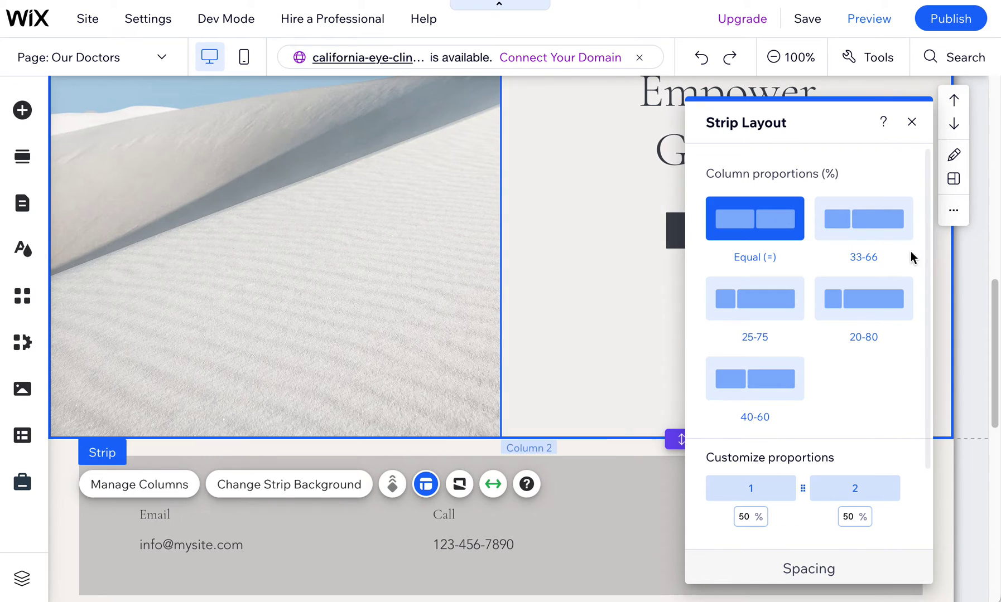
left_click(873, 222)
left_click(778, 293)
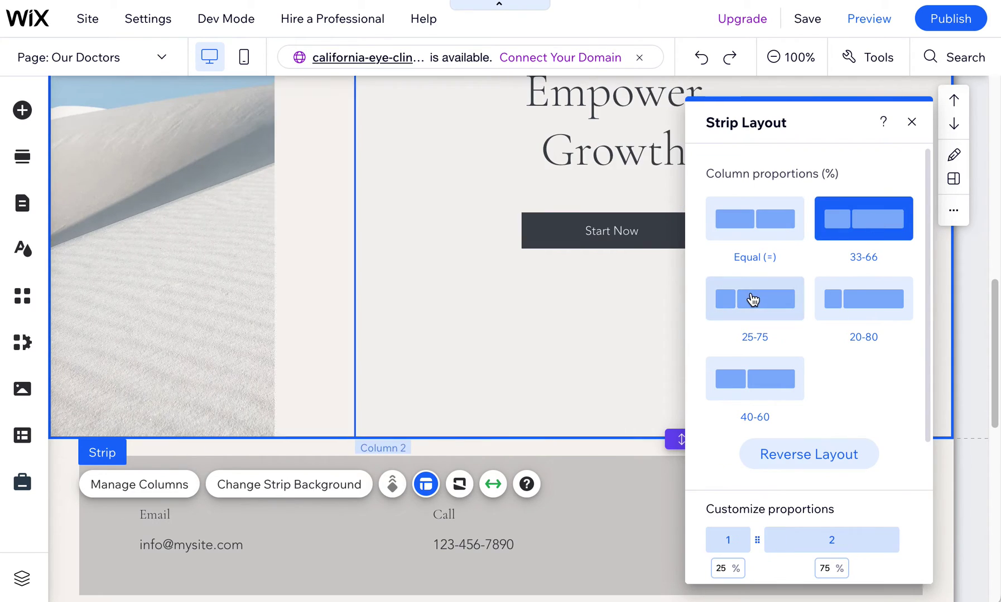
left_click(776, 376)
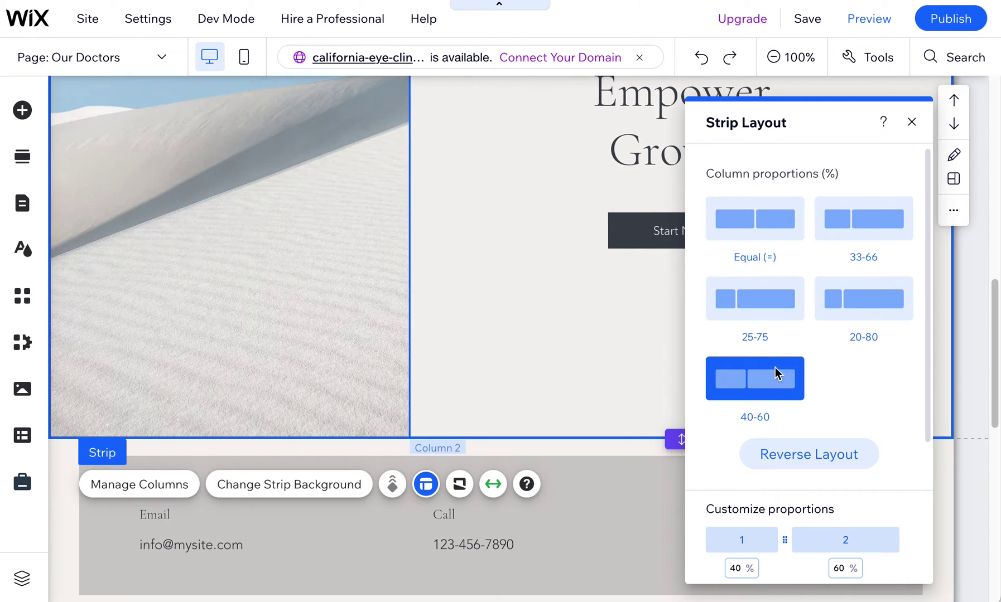
left_click(792, 464)
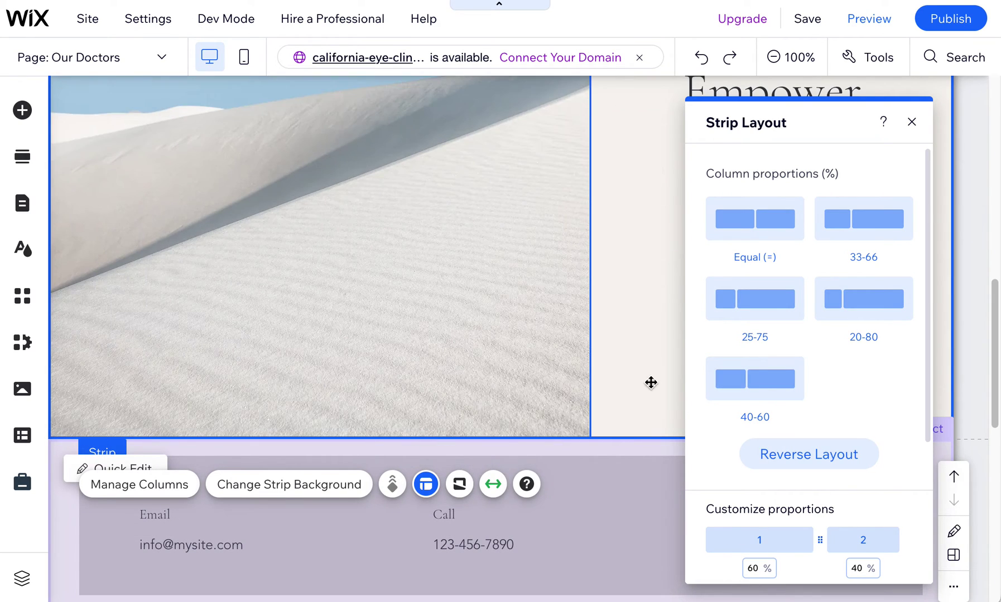
scroll(577, 396, "up", 2)
scroll(577, 396, "up", 1)
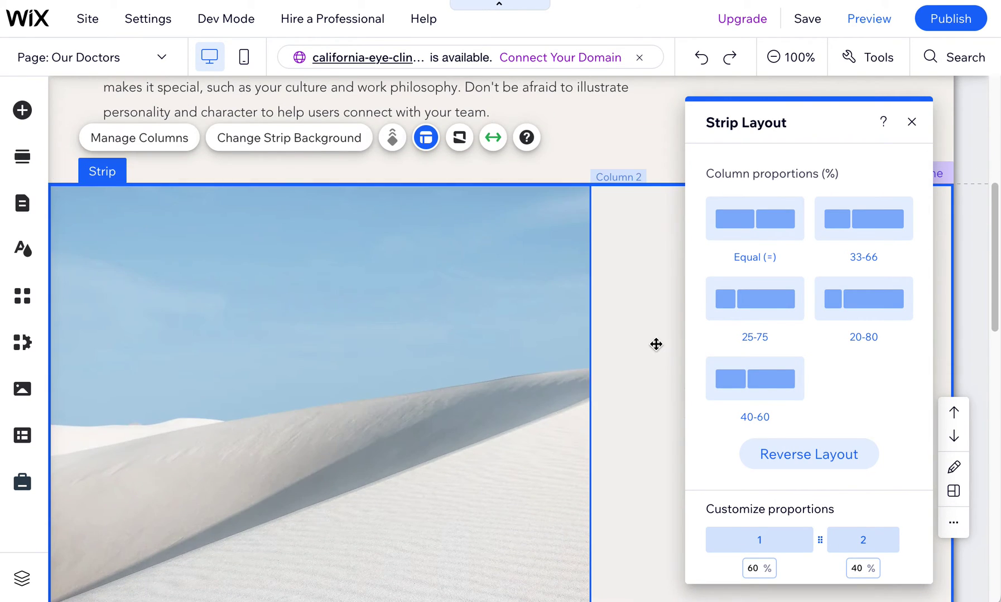
left_click(529, 334)
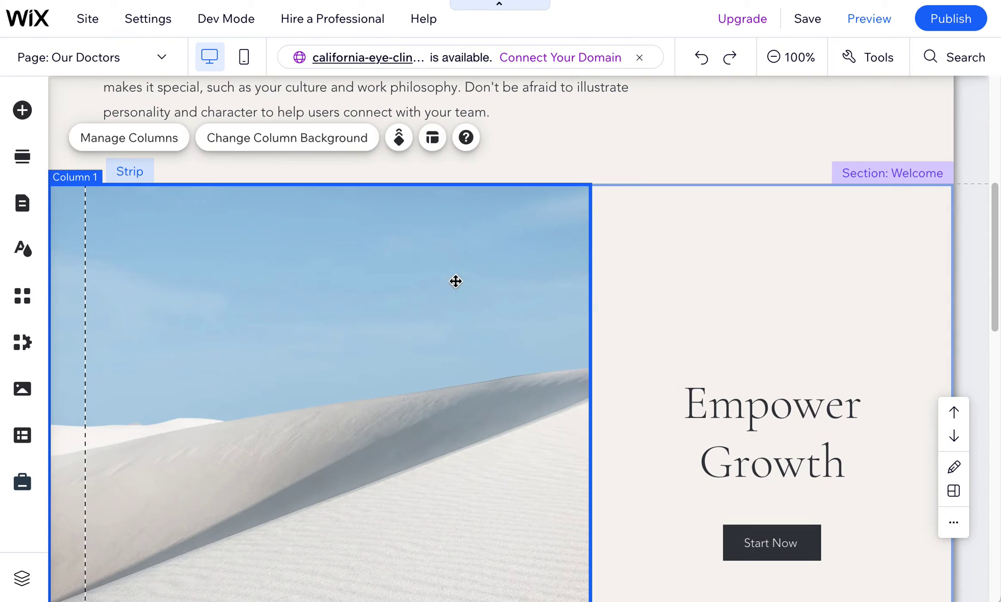
Step: Open the photo column's background image picker and browse Wix, Unsplash and Shutterstock photos
left_click(284, 139)
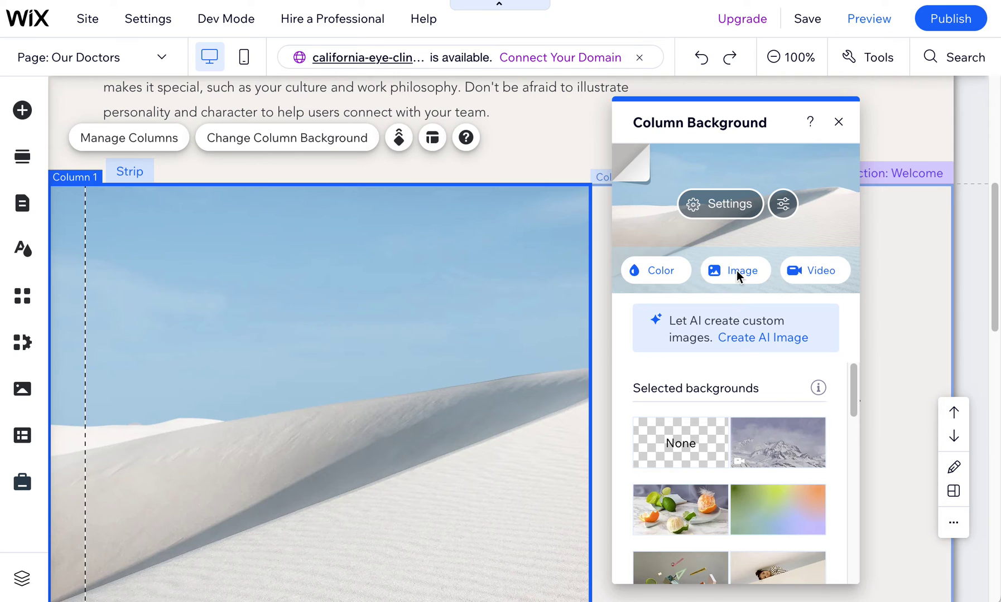
left_click(737, 272)
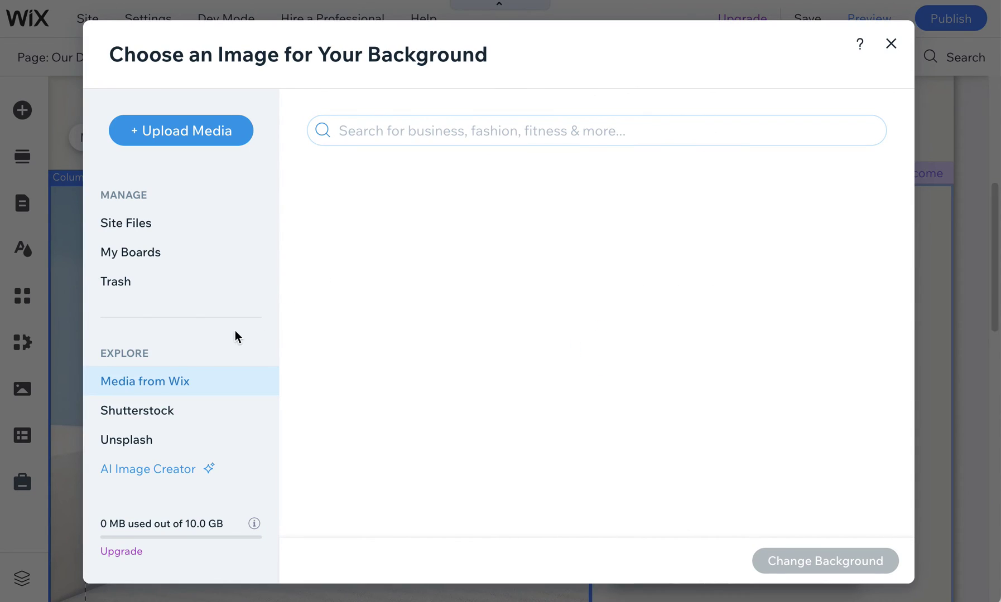
left_click(180, 385)
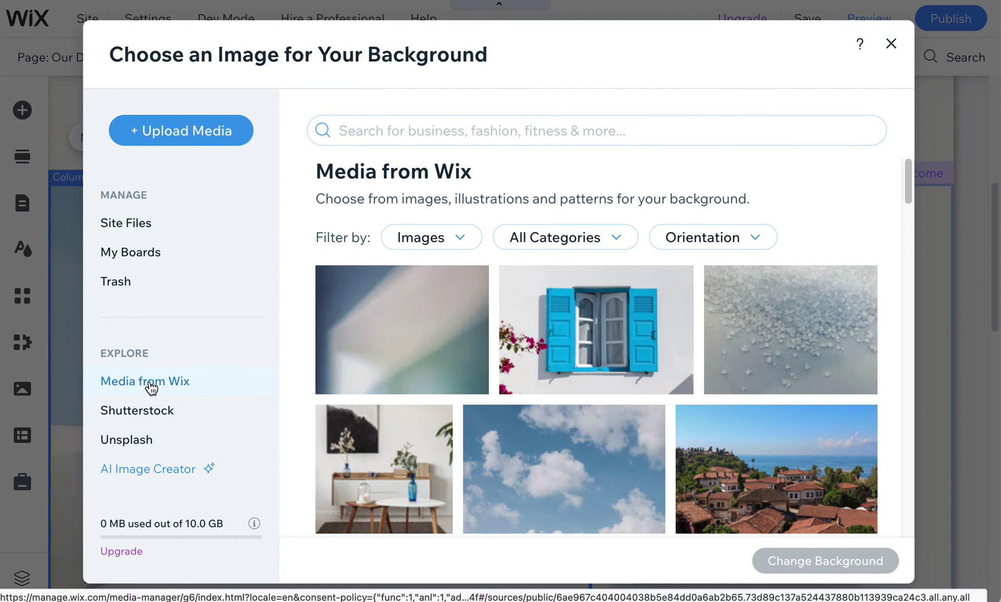
left_click(128, 443)
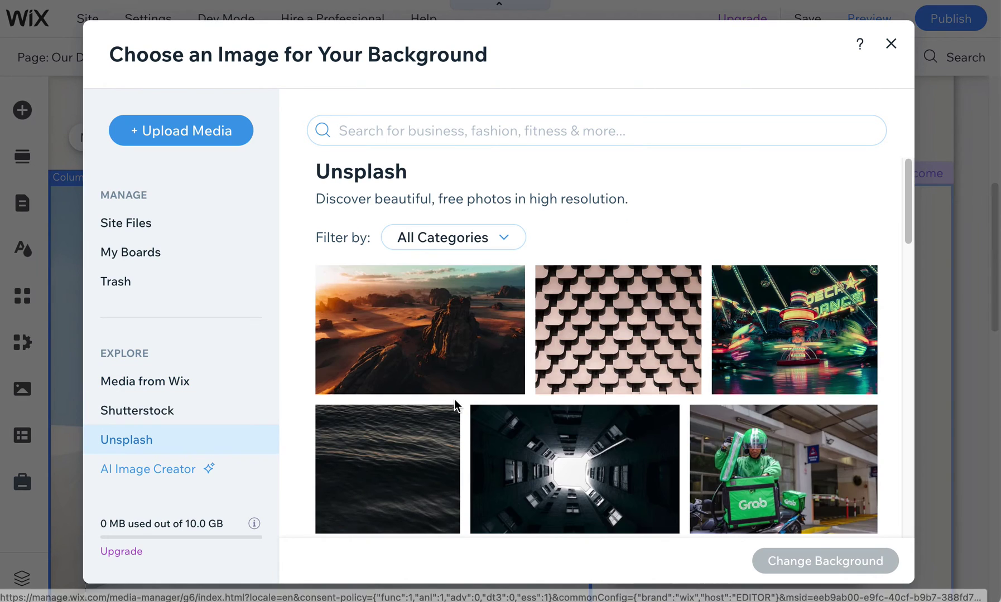
left_click(145, 416)
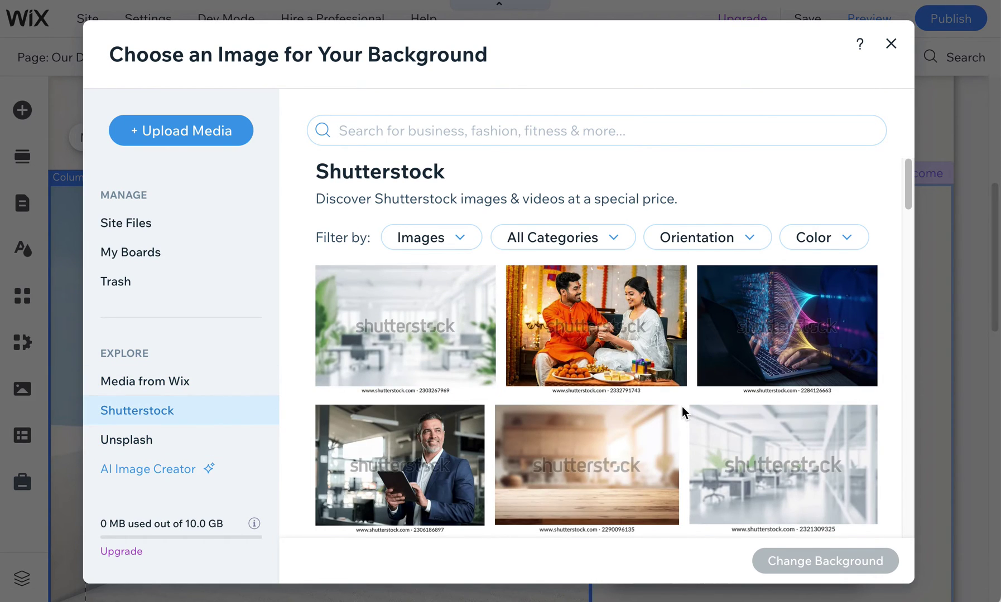
mouse_move(457, 342)
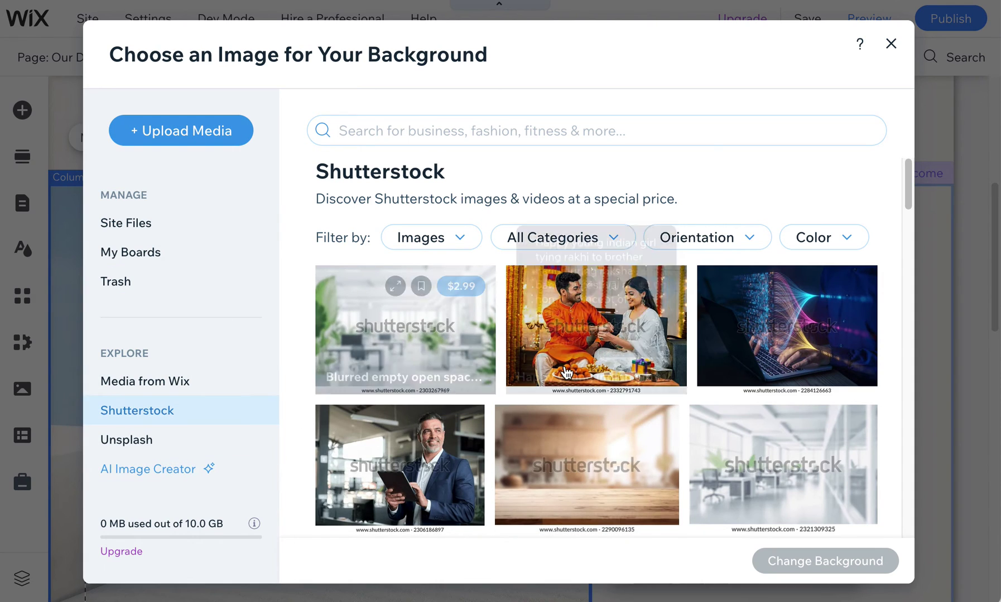
Step: Fade the column's background image to 64% opacity over a dark charcoal colour
left_click(892, 44)
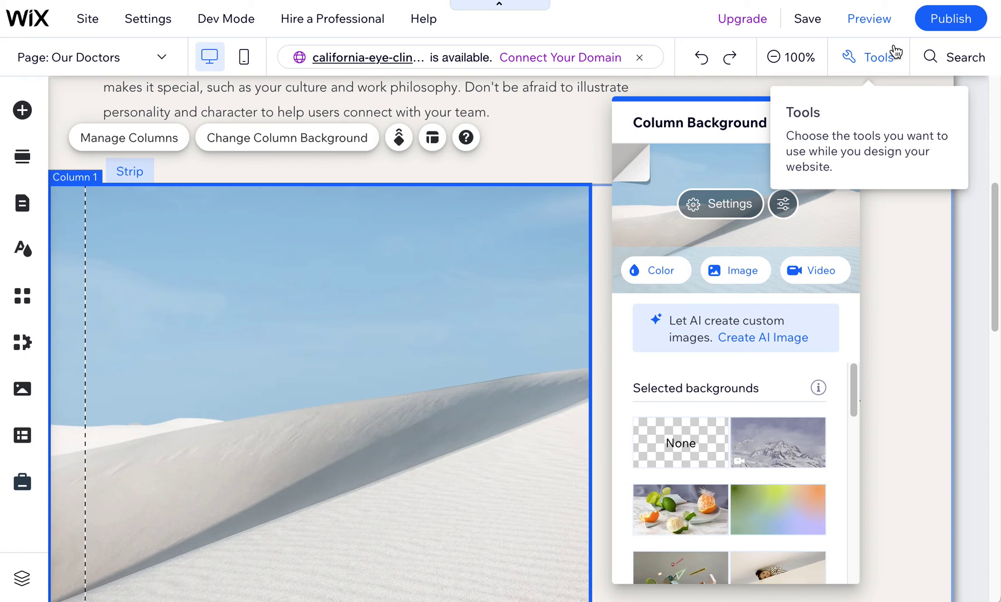
left_click(729, 206)
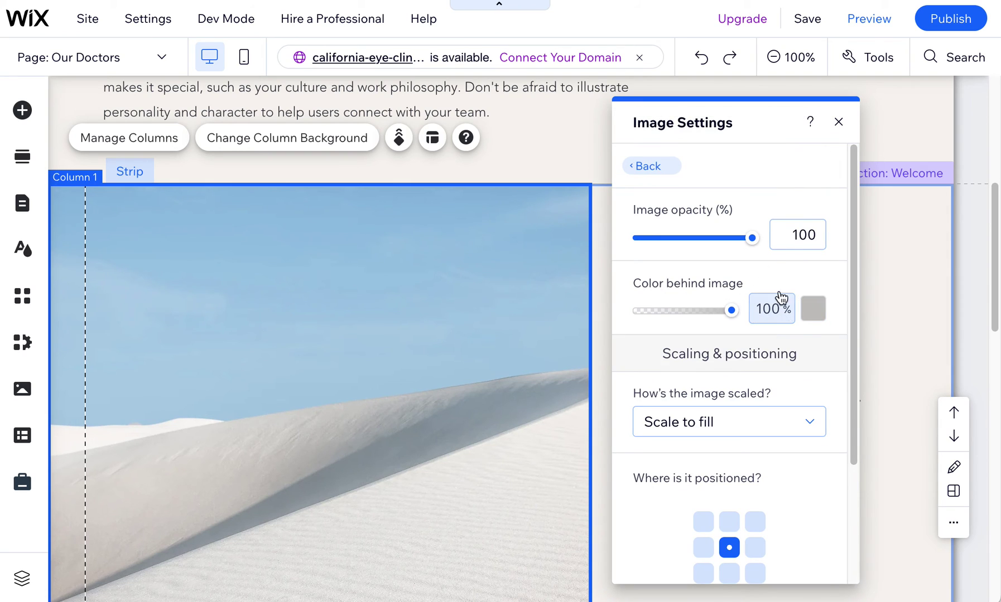
left_click(650, 239)
left_click_drag(650, 239, 678, 239)
left_click(805, 315)
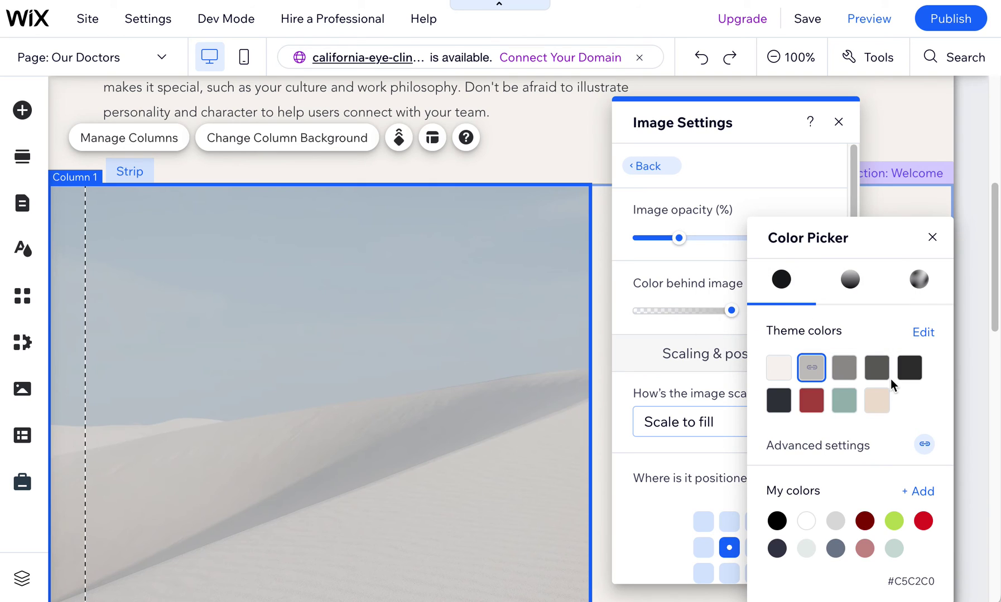
left_click(910, 368)
left_click(705, 248)
left_click(712, 238)
Step: Try bottom, top and left anchor positions, then keep the image centred
scroll(732, 542, "down", 1)
scroll(732, 541, "down", 2)
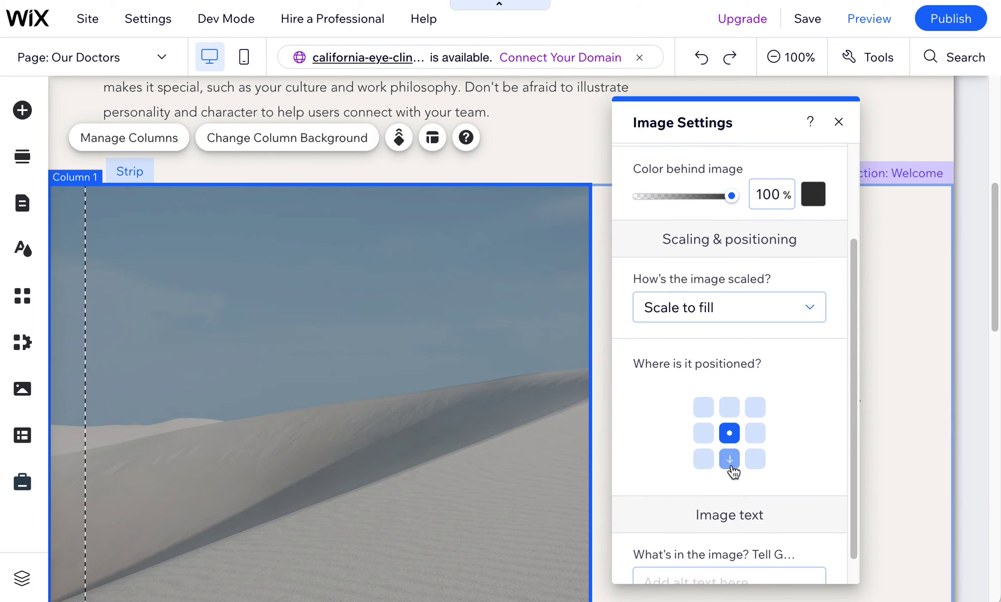
left_click(732, 467)
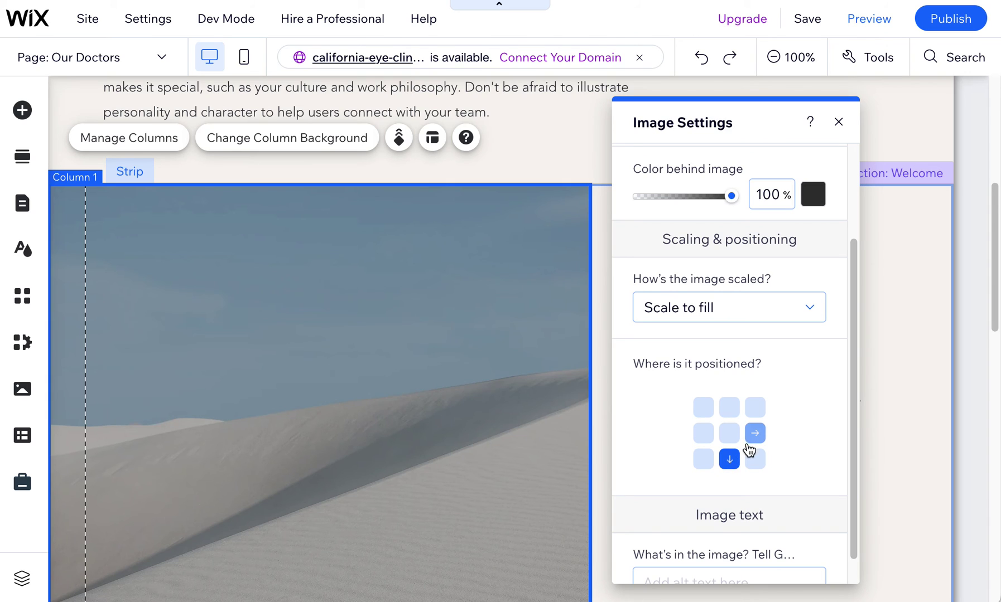
left_click(729, 407)
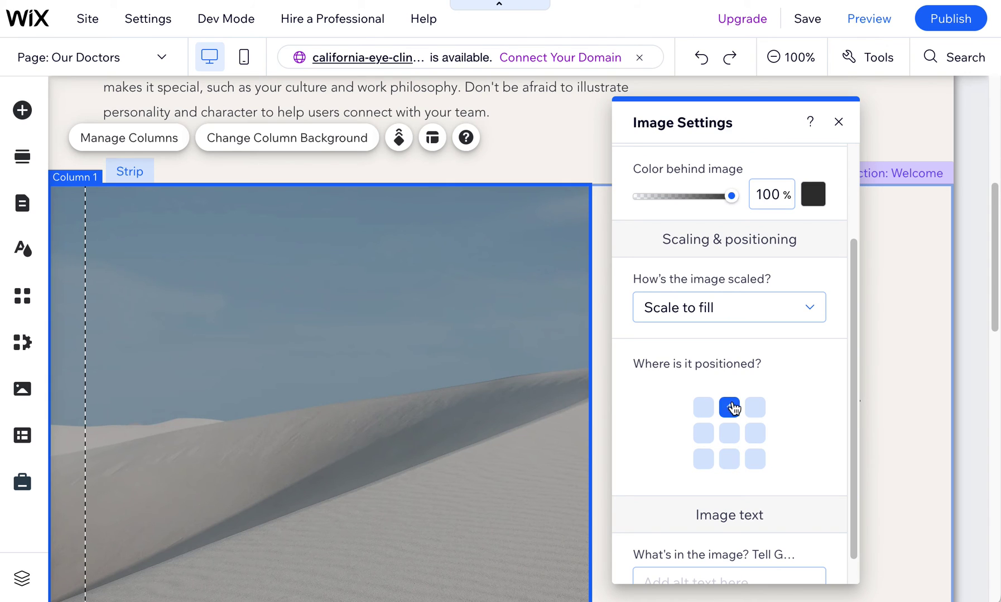
left_click(701, 434)
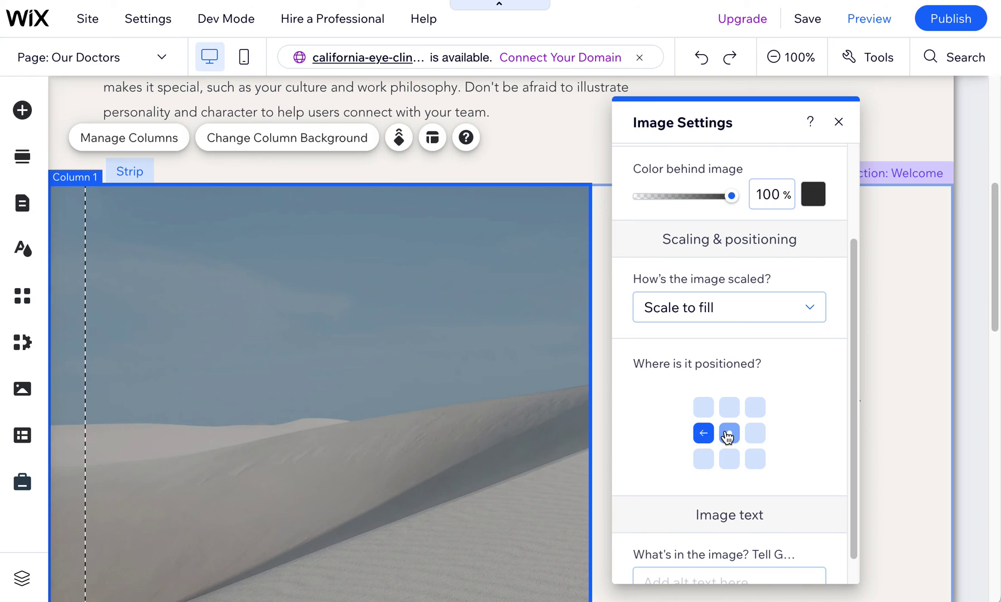
left_click(728, 435)
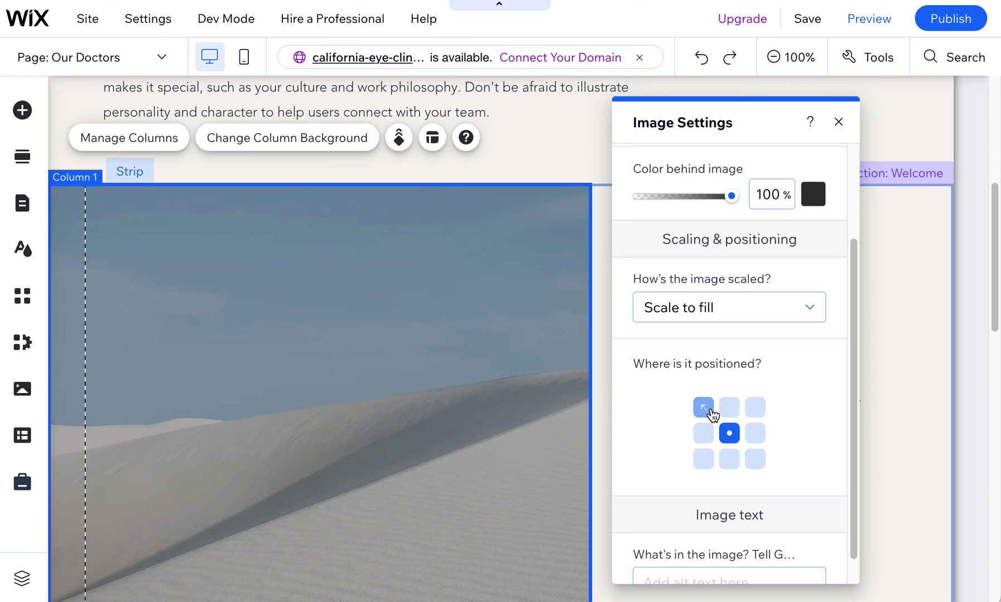
scroll(699, 408, "down", 1)
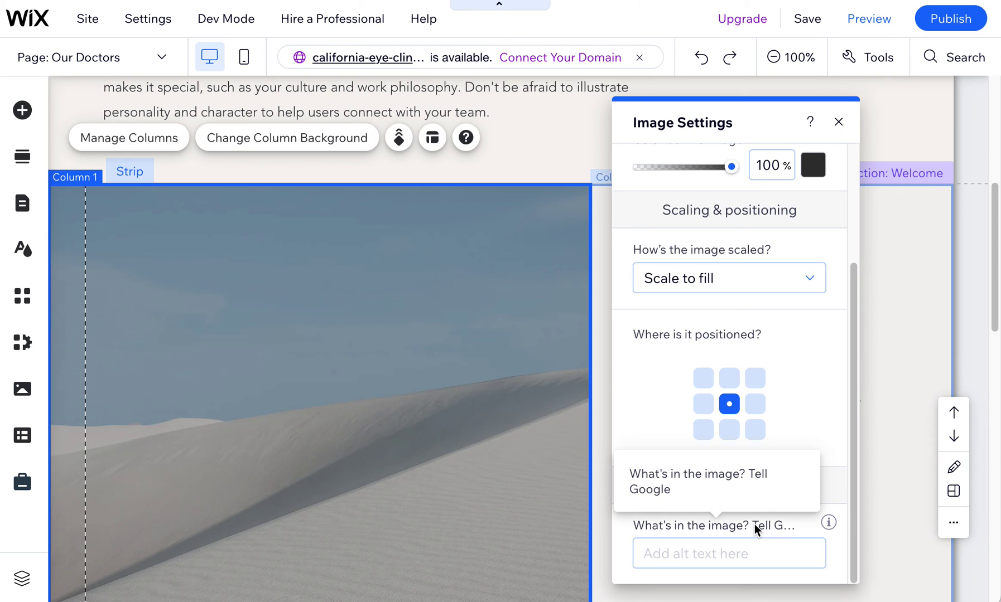
mouse_move(830, 524)
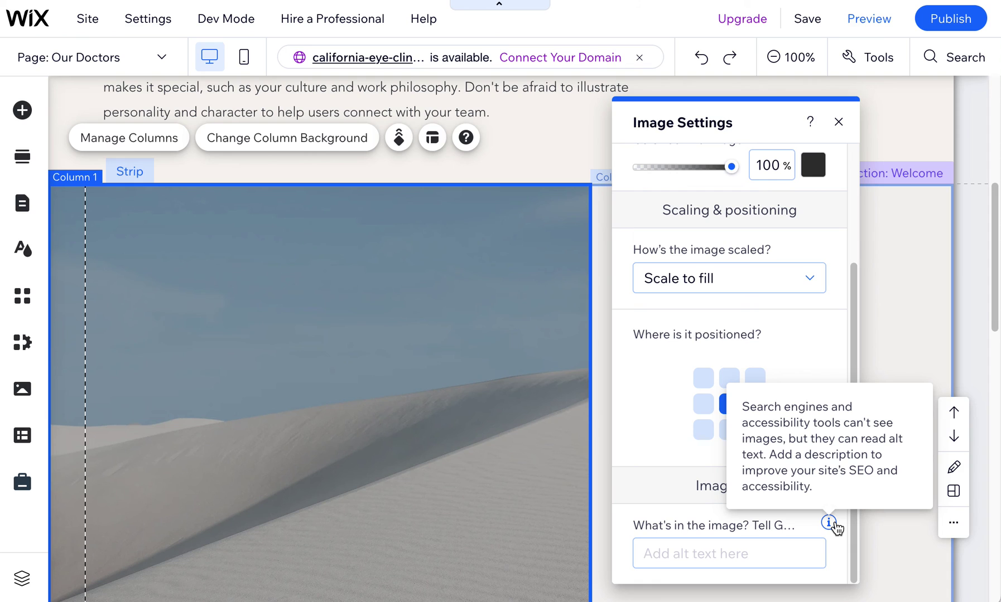
scroll(714, 390, "up", 3)
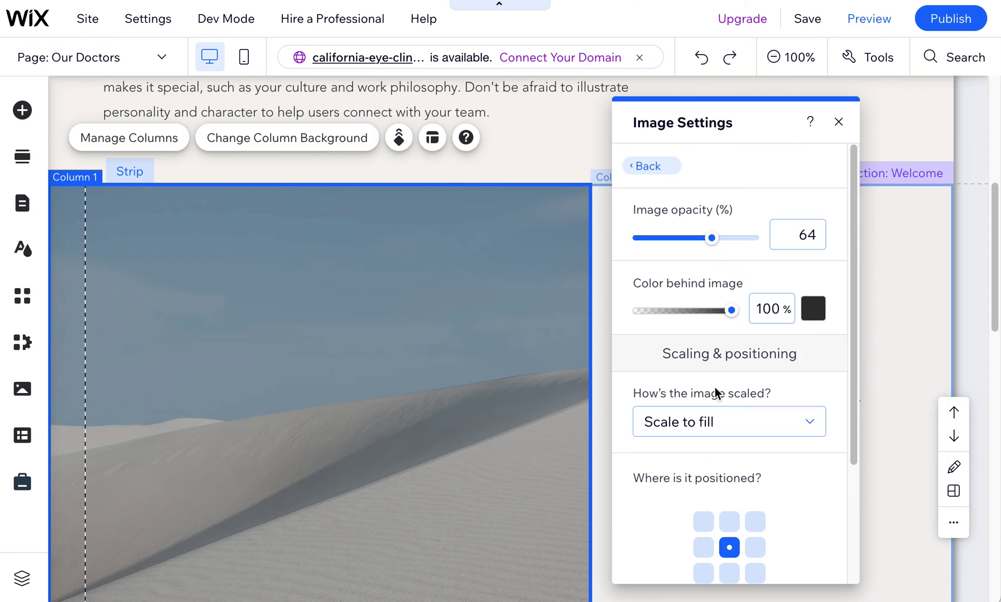
Step: Close Image Settings and scroll up to the header menu and Our Doctors heading
left_click(838, 121)
scroll(558, 377, "up", 5)
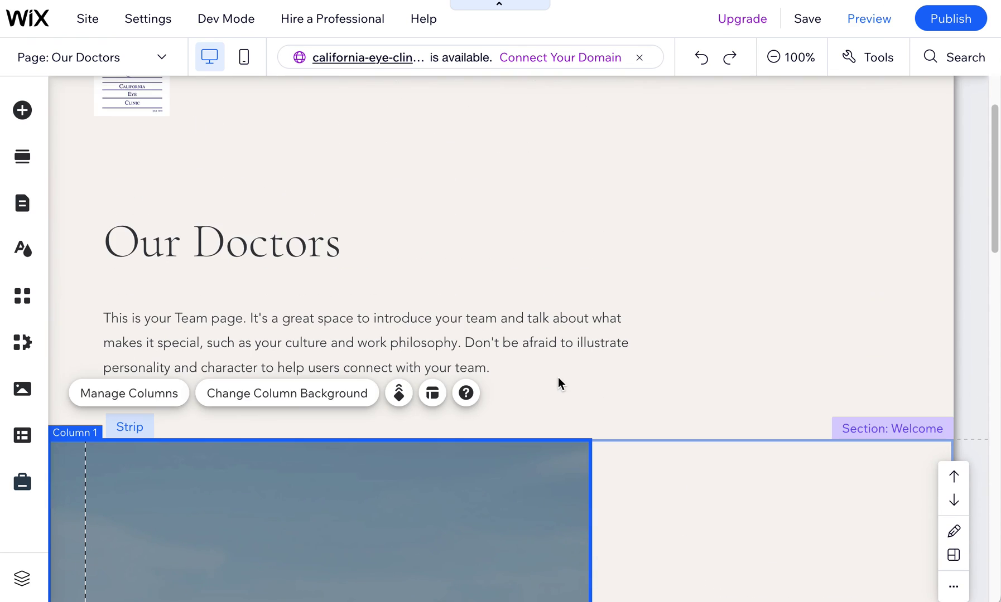
scroll(451, 321, "up", 2)
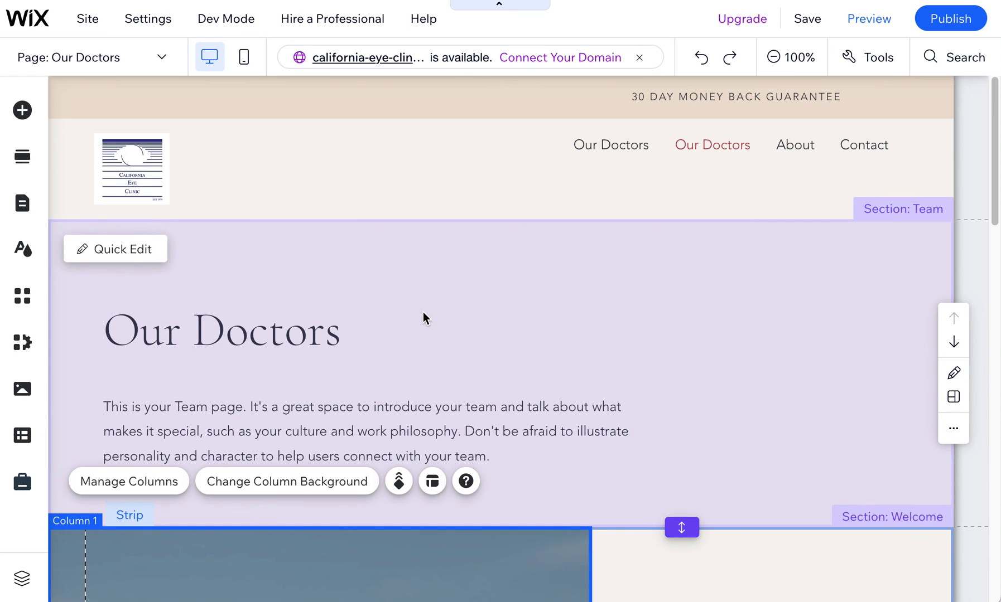